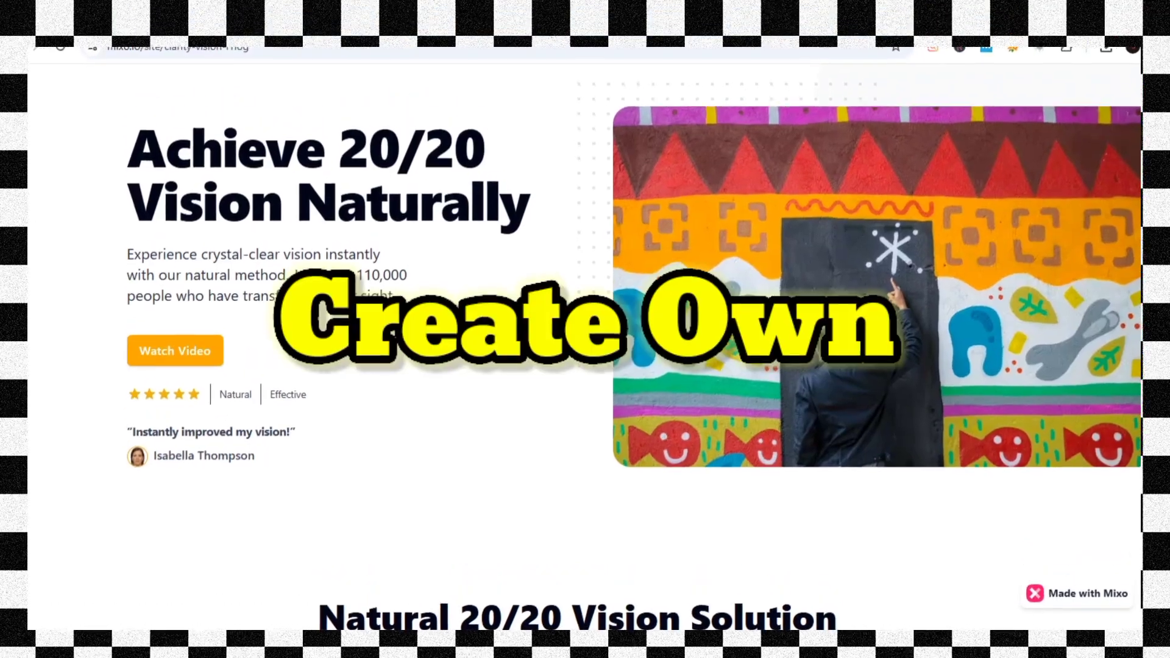
# - Scroll down through the published 'Achieve 20/20 Vision Naturally' site to review it
pyautogui.scroll(-5, 695, 232)
pyautogui.scroll(-5, 695, 231)
pyautogui.scroll(-3, 697, 259)
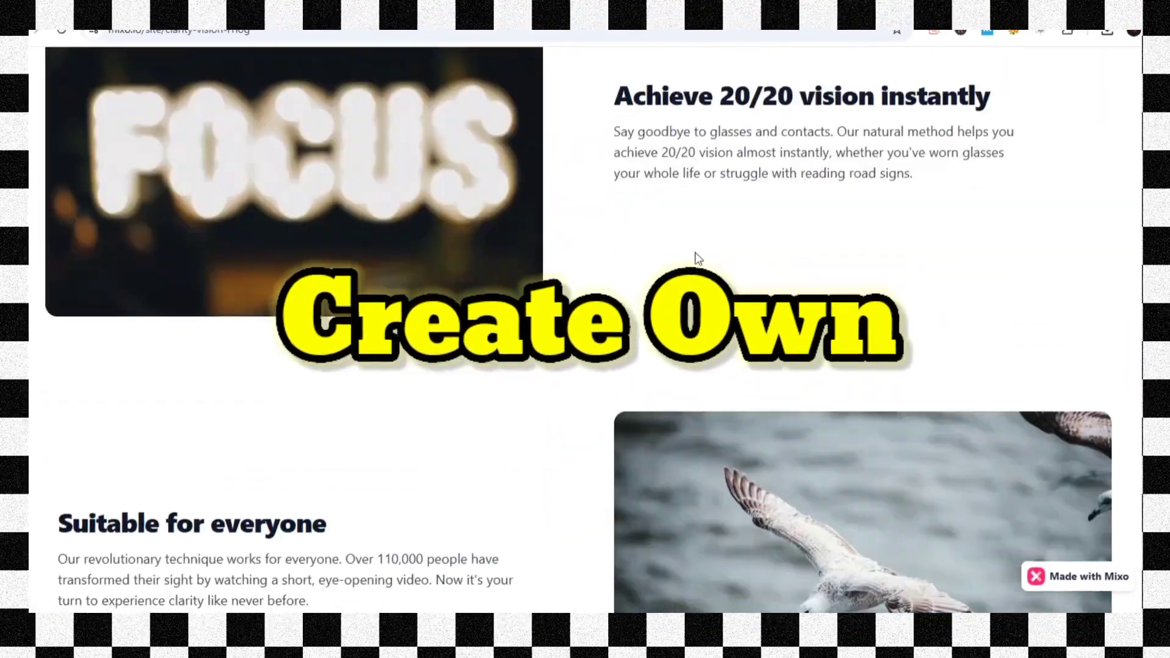
pyautogui.scroll(-6, 697, 259)
pyautogui.scroll(-3, 701, 266)
pyautogui.scroll(-3, 703, 264)
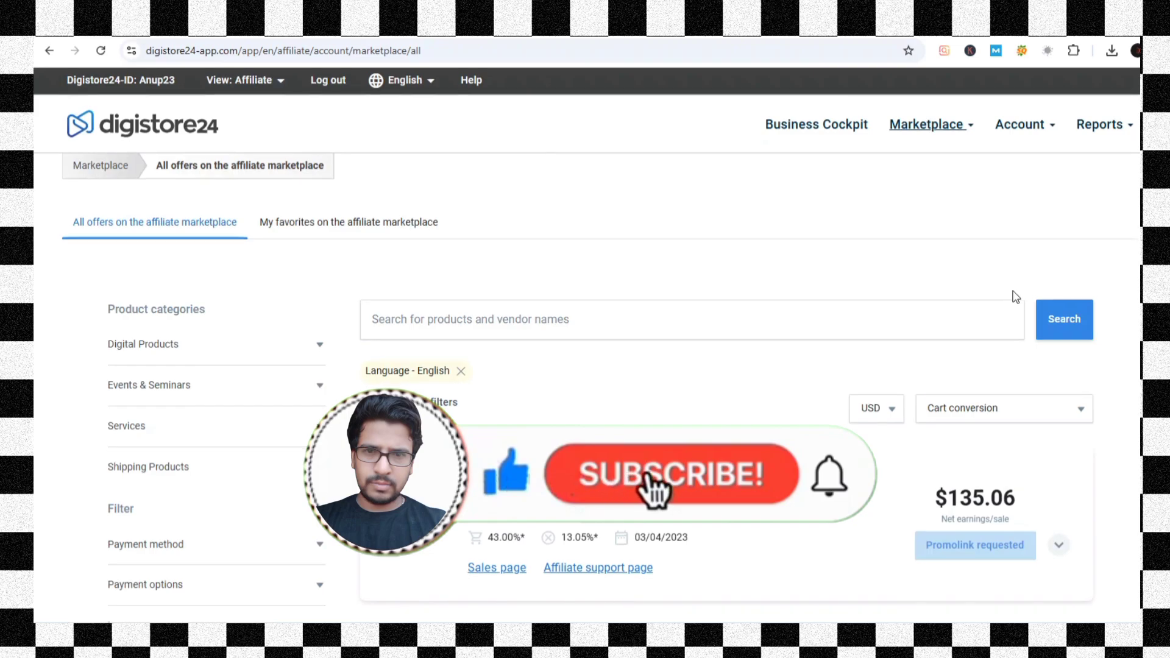
pyautogui.scroll(-4, 1013, 295)
pyautogui.scroll(-5, 1014, 295)
pyautogui.scroll(-2, 1014, 295)
pyautogui.scroll(-2, 1014, 295)
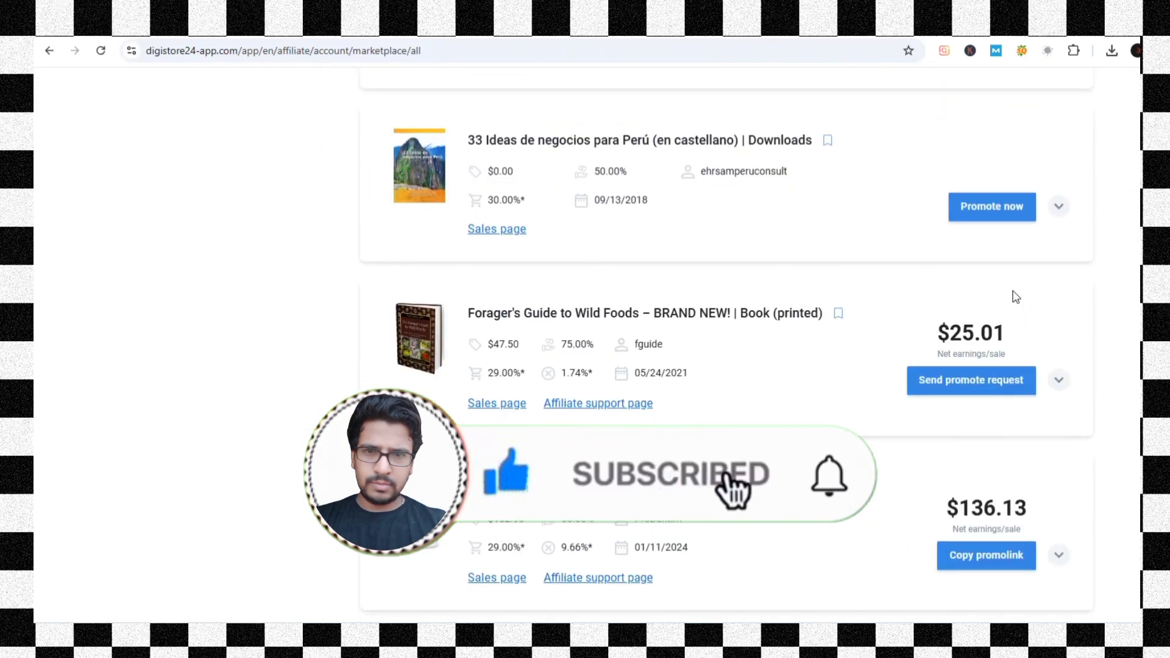
pyautogui.scroll(-3, 1013, 295)
pyautogui.scroll(-4, 1013, 295)
pyautogui.scroll(-5, 1014, 295)
pyautogui.scroll(-2, 1013, 295)
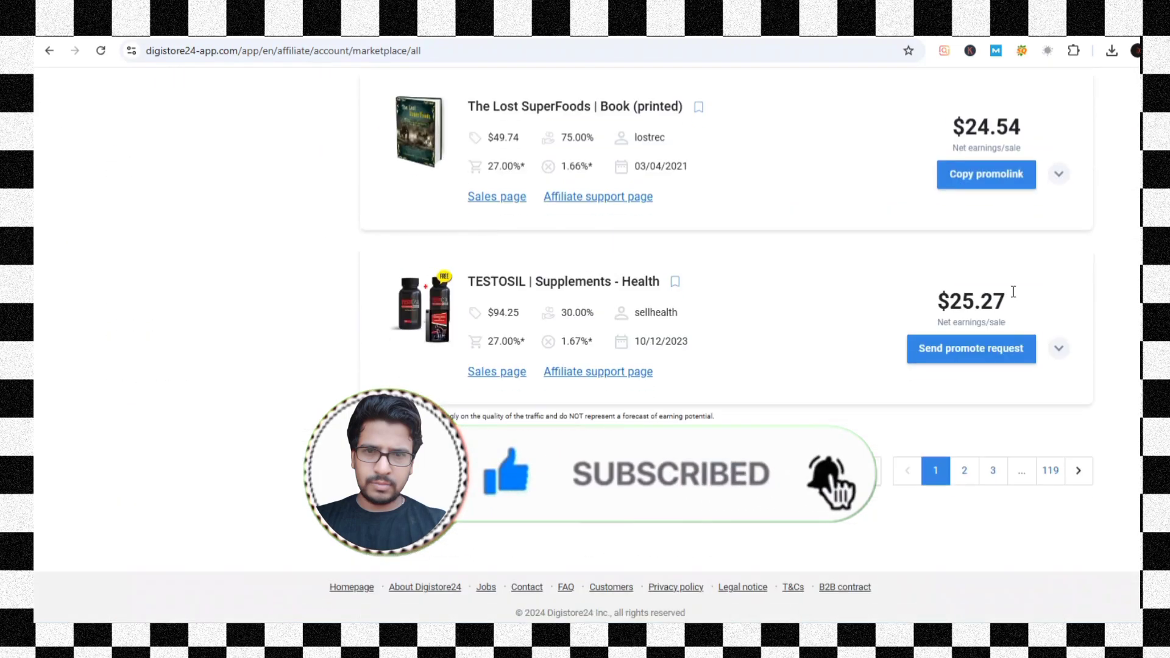
pyautogui.scroll(4, 1013, 295)
pyautogui.scroll(4, 1014, 295)
pyautogui.scroll(5, 1014, 292)
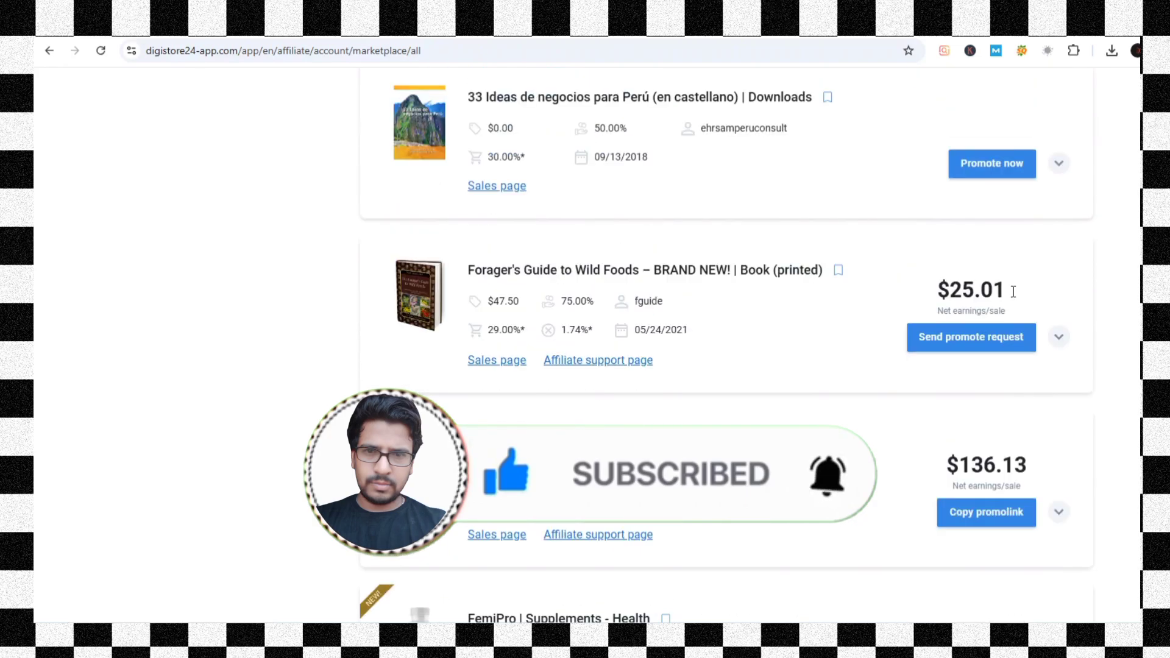
pyautogui.scroll(6, 1013, 292)
pyautogui.scroll(5, 1013, 291)
pyautogui.scroll(3, 1014, 292)
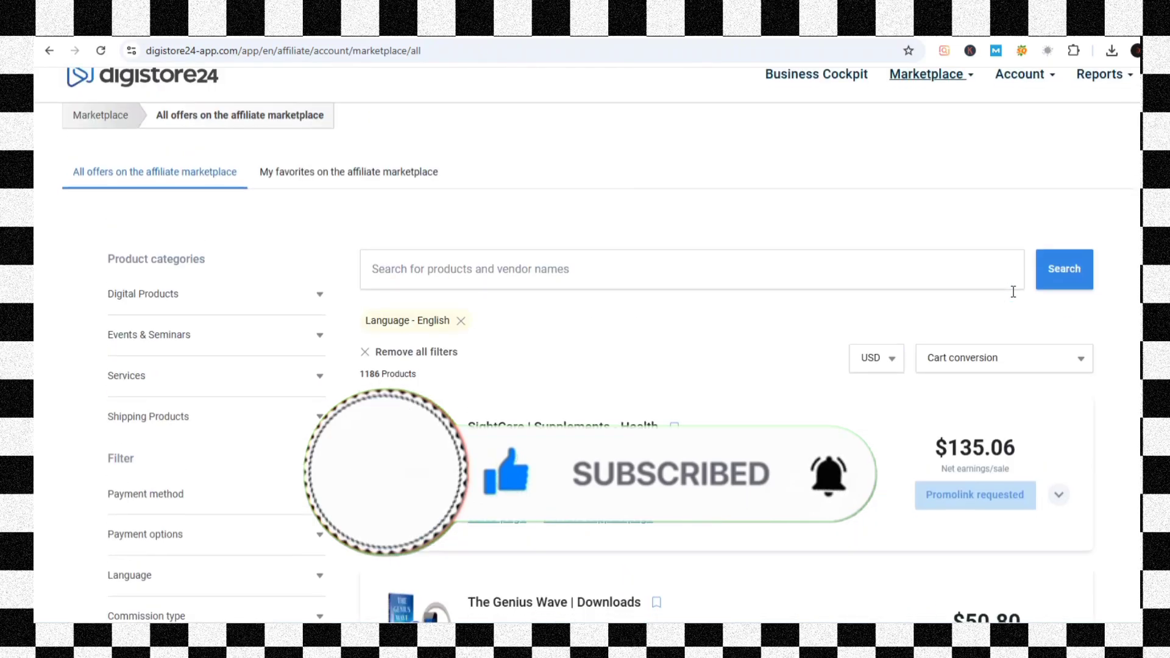
pyautogui.scroll(-3, 1013, 291)
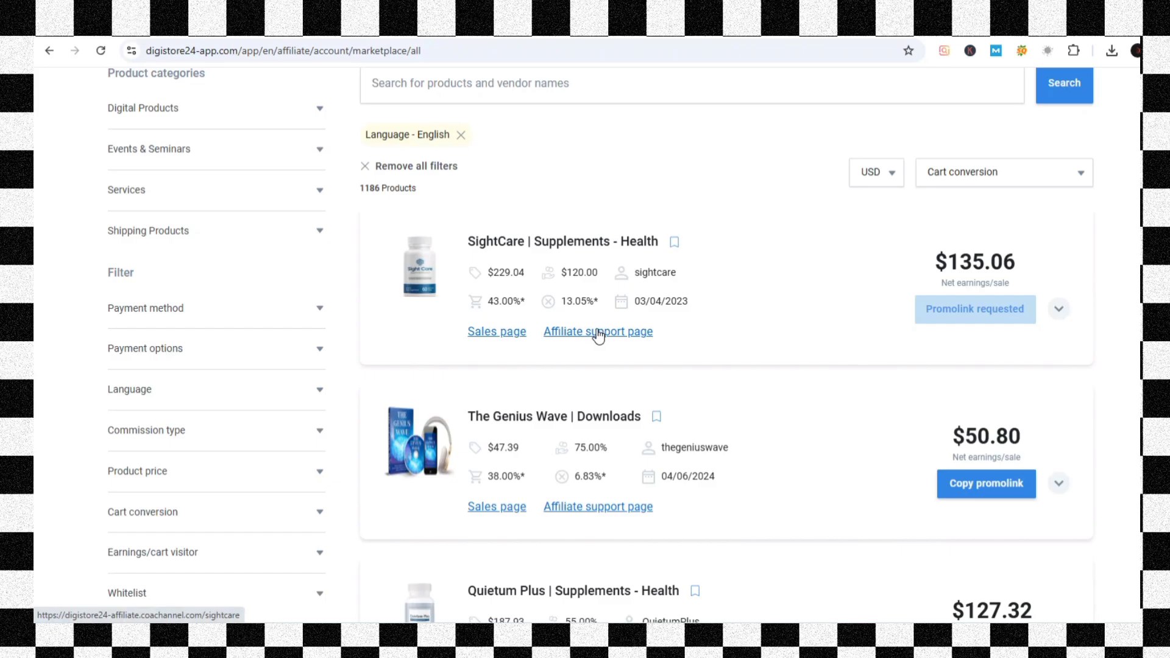
# - Open SightCare's sales video page, review its scientific references, then close it
pyautogui.click(491, 332)
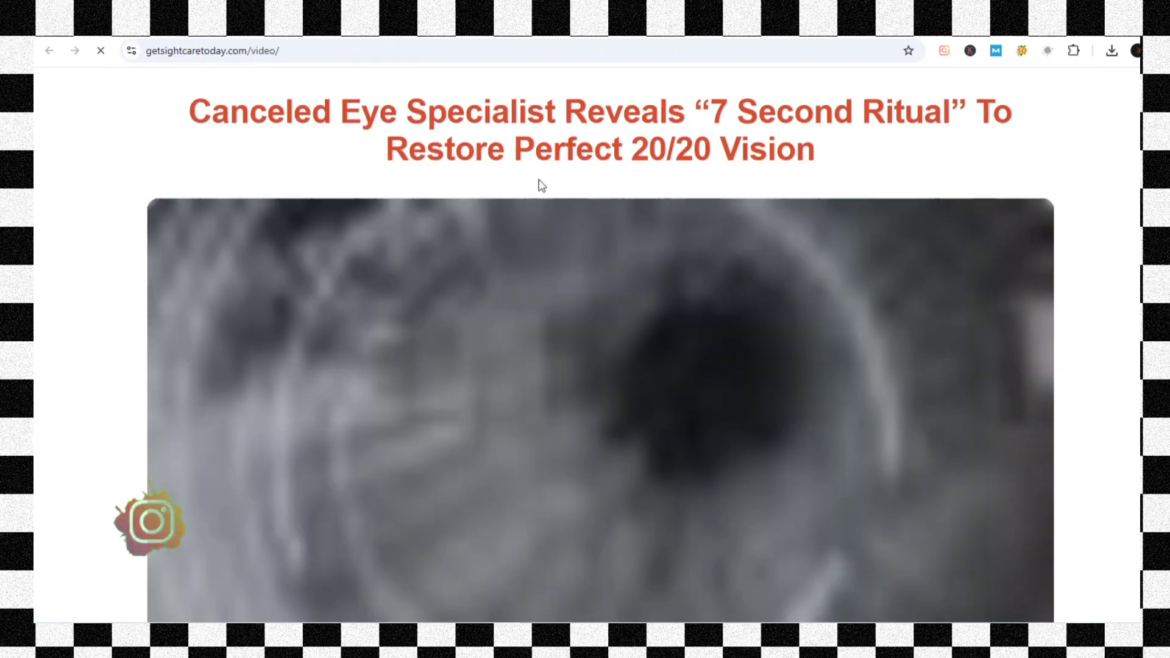
pyautogui.scroll(-6, 542, 185)
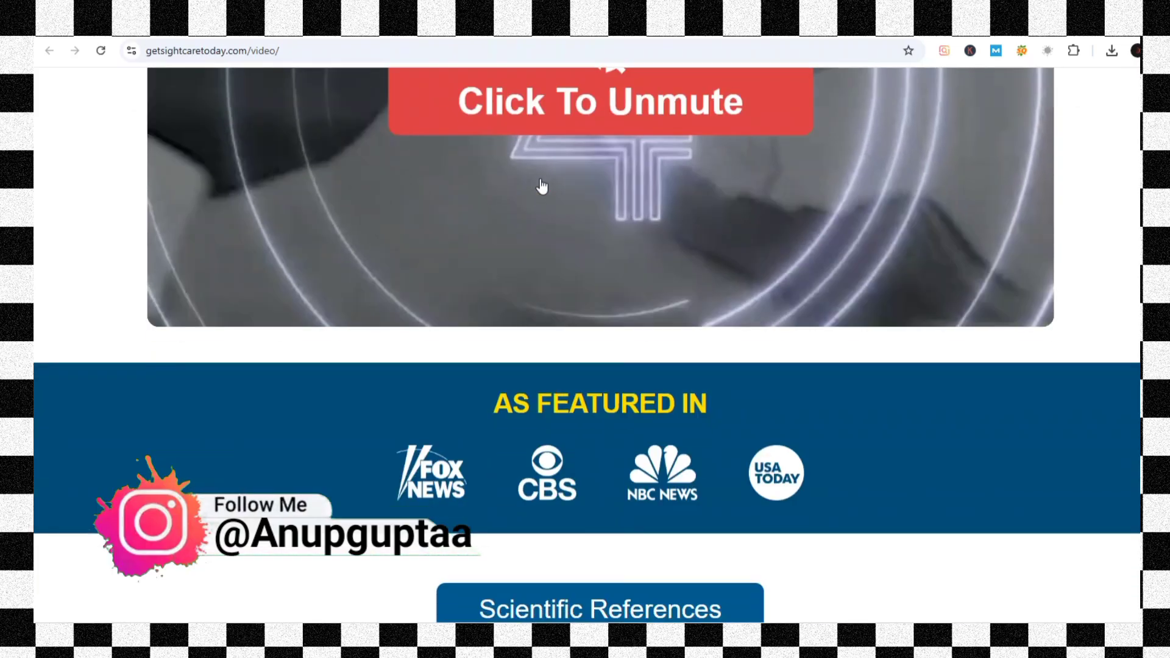
pyautogui.scroll(-3, 541, 186)
pyautogui.scroll(-5, 542, 184)
pyautogui.scroll(-4, 542, 184)
pyautogui.scroll(4, 541, 184)
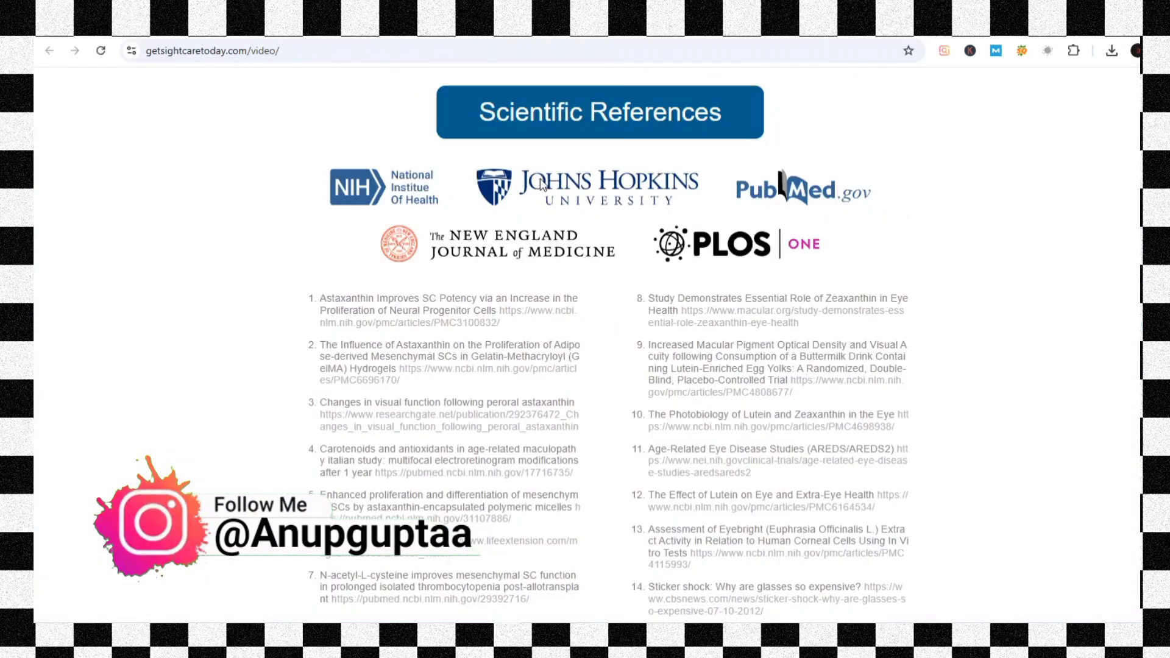
pyautogui.scroll(8, 541, 183)
pyautogui.scroll(5, 540, 182)
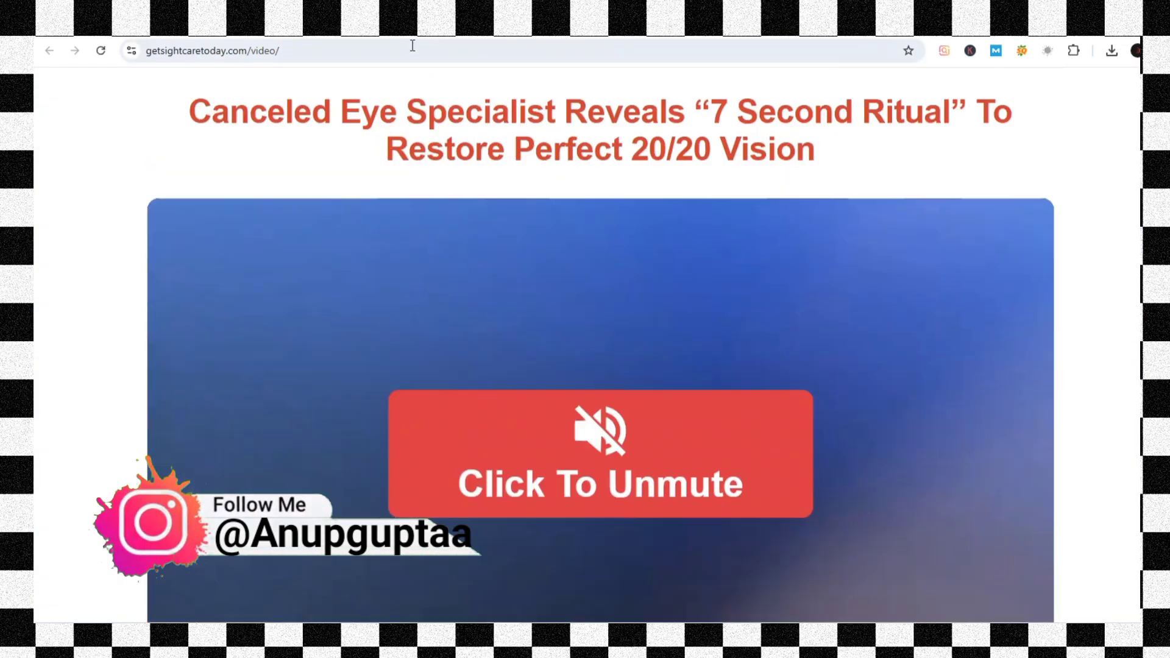
pyautogui.hotkey('ctrl', 'w')
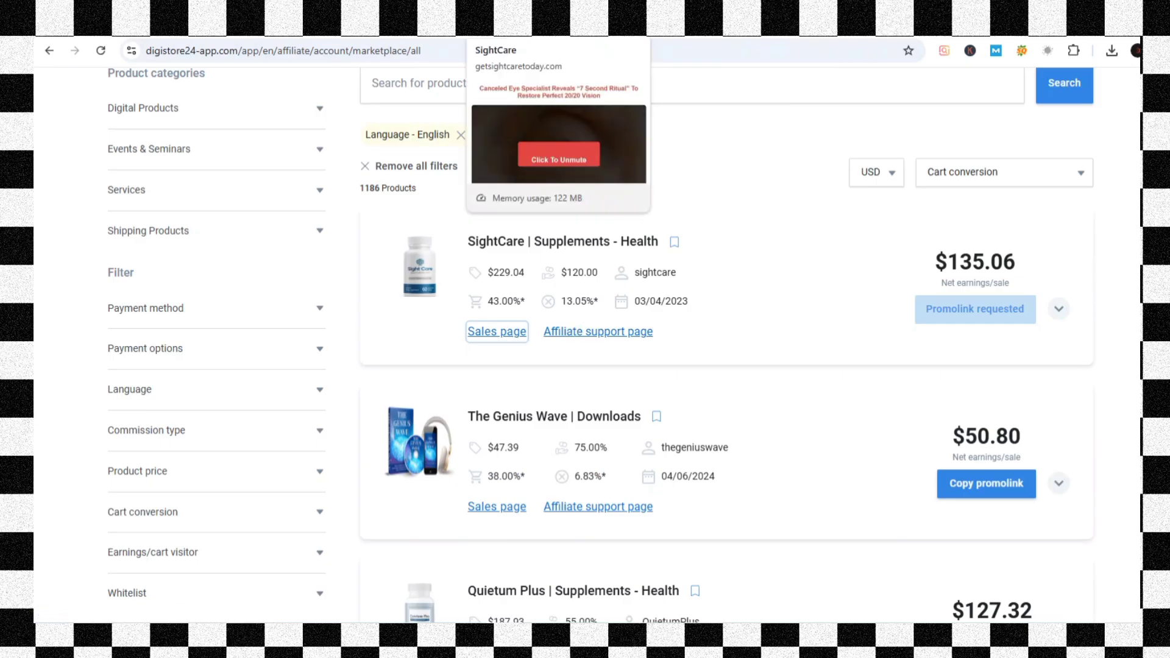
# - Bring up the SightCare affiliate resources page and read down through its traffic tips and email swipes
pyautogui.click(659, 25)
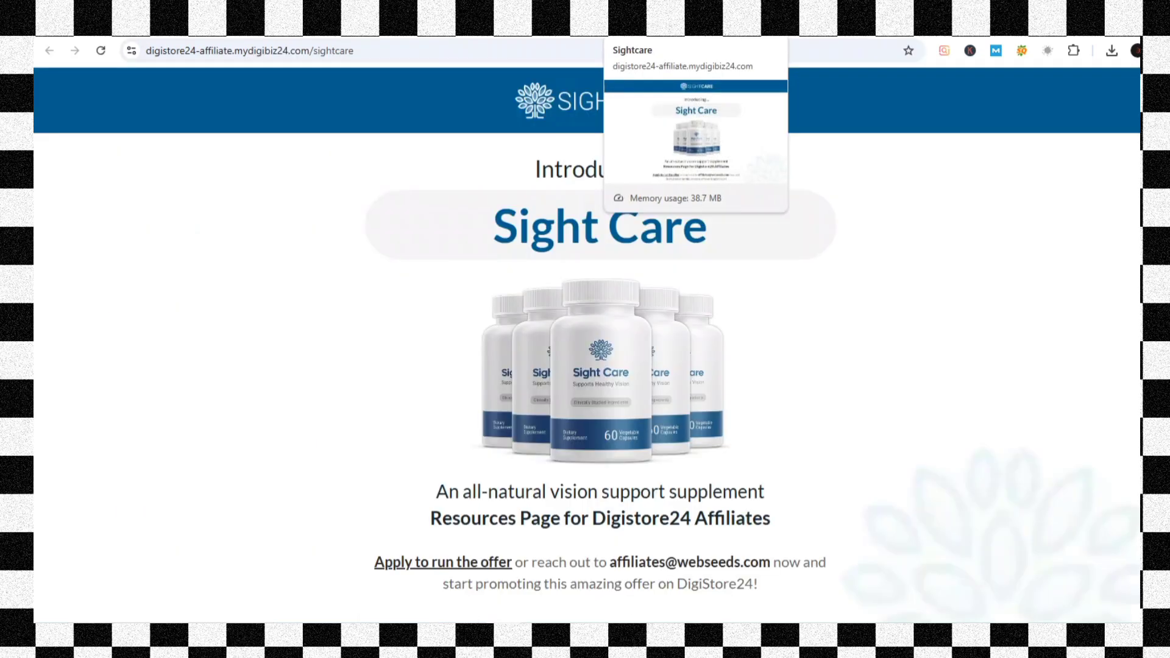
pyautogui.scroll(-3, 579, 213)
pyautogui.scroll(-3, 579, 213)
pyautogui.scroll(-4, 579, 213)
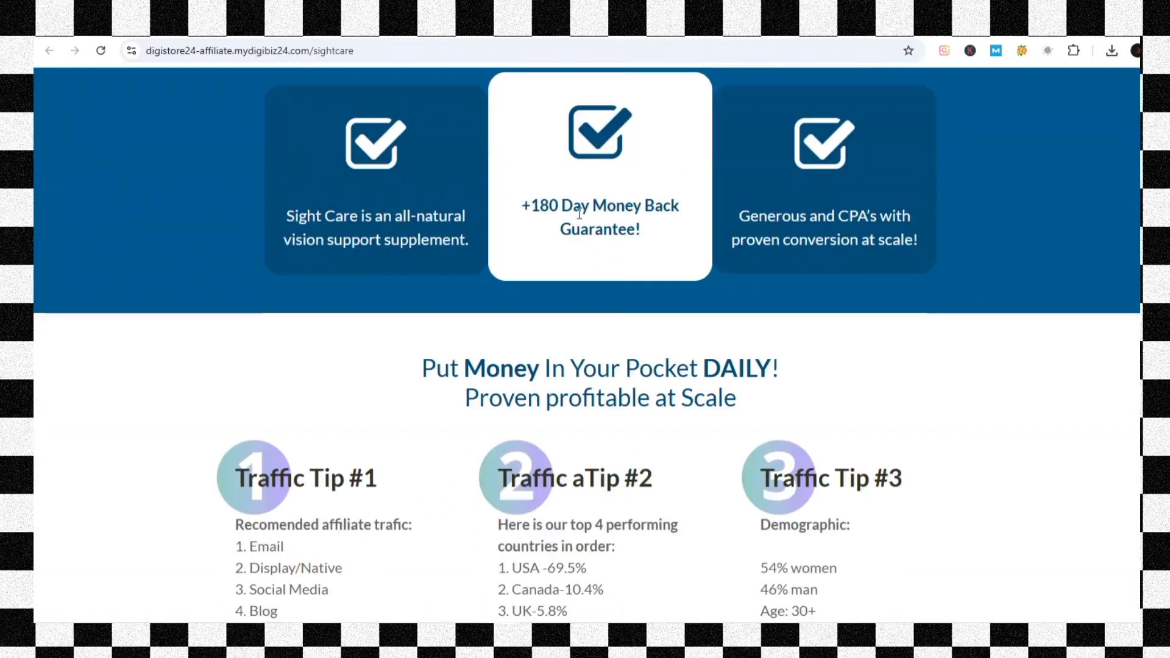
pyautogui.scroll(-3, 579, 213)
pyautogui.scroll(3, 580, 218)
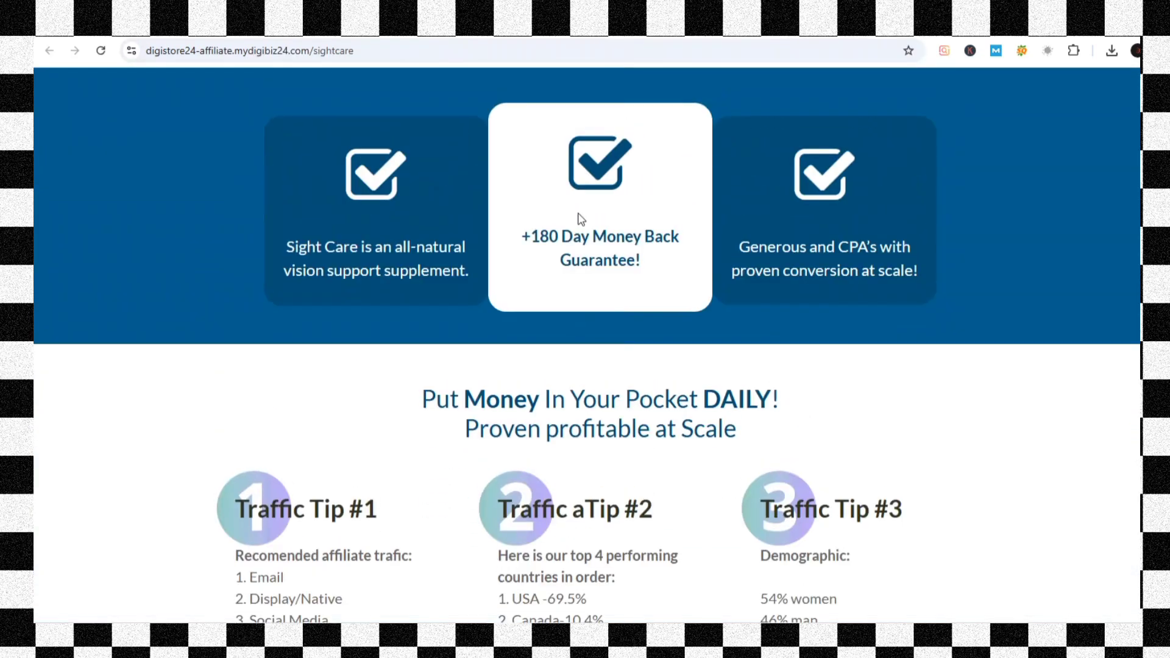
pyautogui.scroll(-2, 581, 218)
pyautogui.scroll(-1, 579, 215)
pyautogui.scroll(-3, 578, 213)
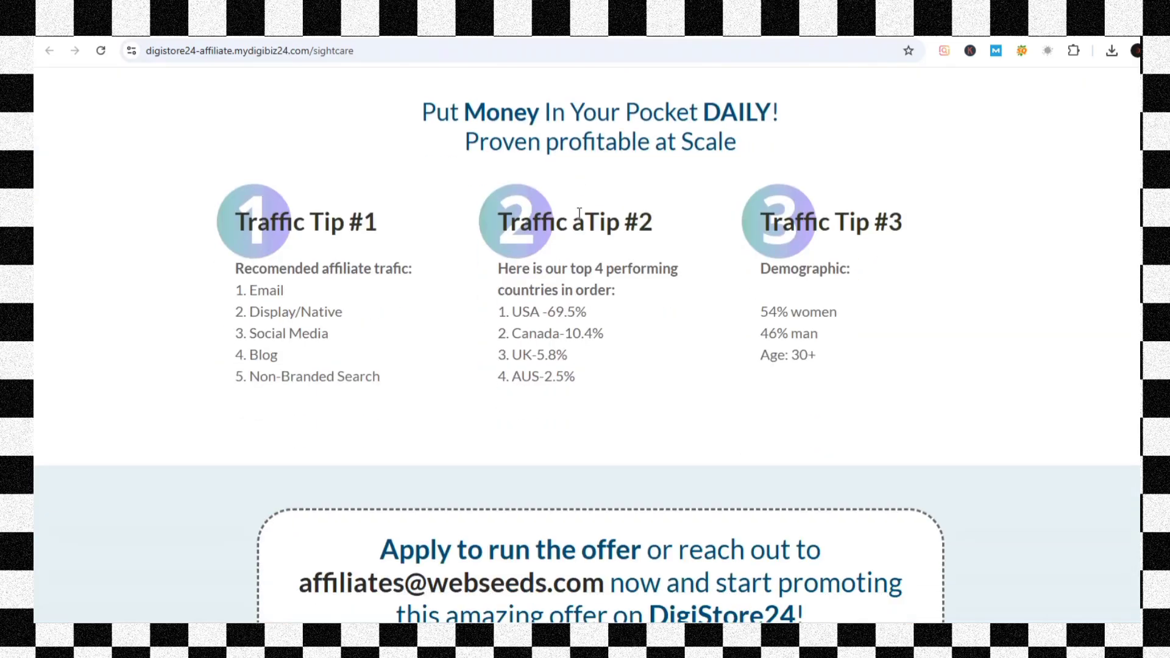
pyautogui.scroll(-4, 579, 213)
pyautogui.scroll(-5, 579, 214)
pyautogui.scroll(-5, 579, 216)
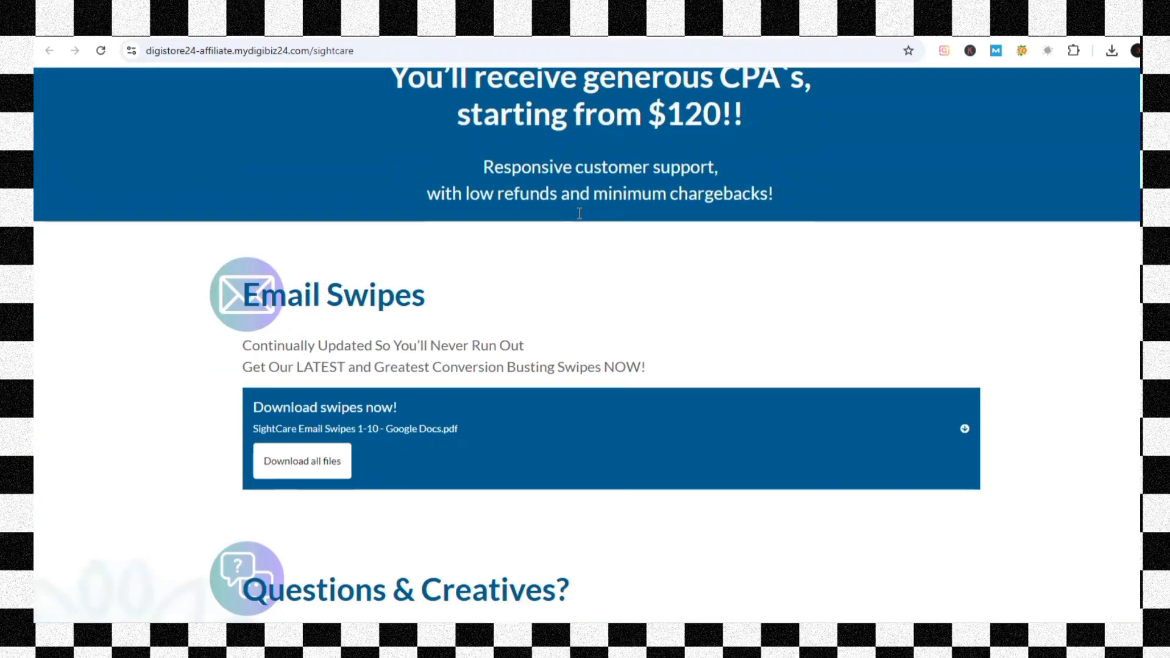
pyautogui.scroll(-2, 578, 219)
pyautogui.scroll(-4, 423, 220)
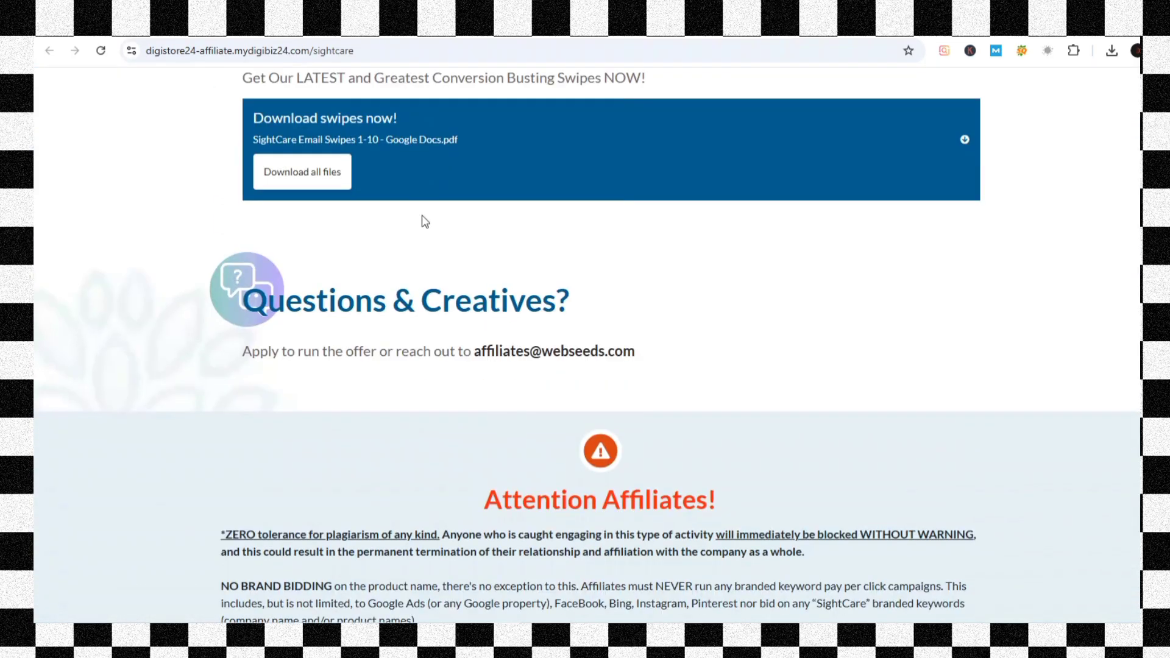
pyautogui.scroll(-2, 424, 221)
# - Scroll back up the affiliate page and close it to return to the marketplace
pyautogui.scroll(8, 425, 220)
pyautogui.scroll(3, 425, 221)
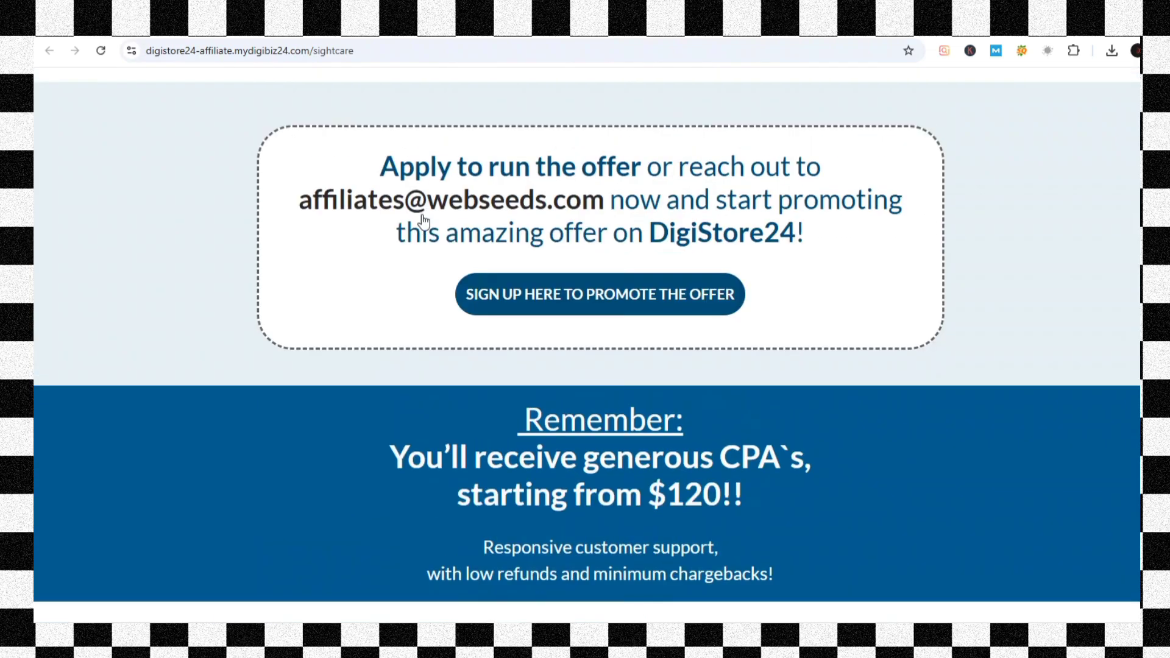
pyautogui.scroll(2, 423, 216)
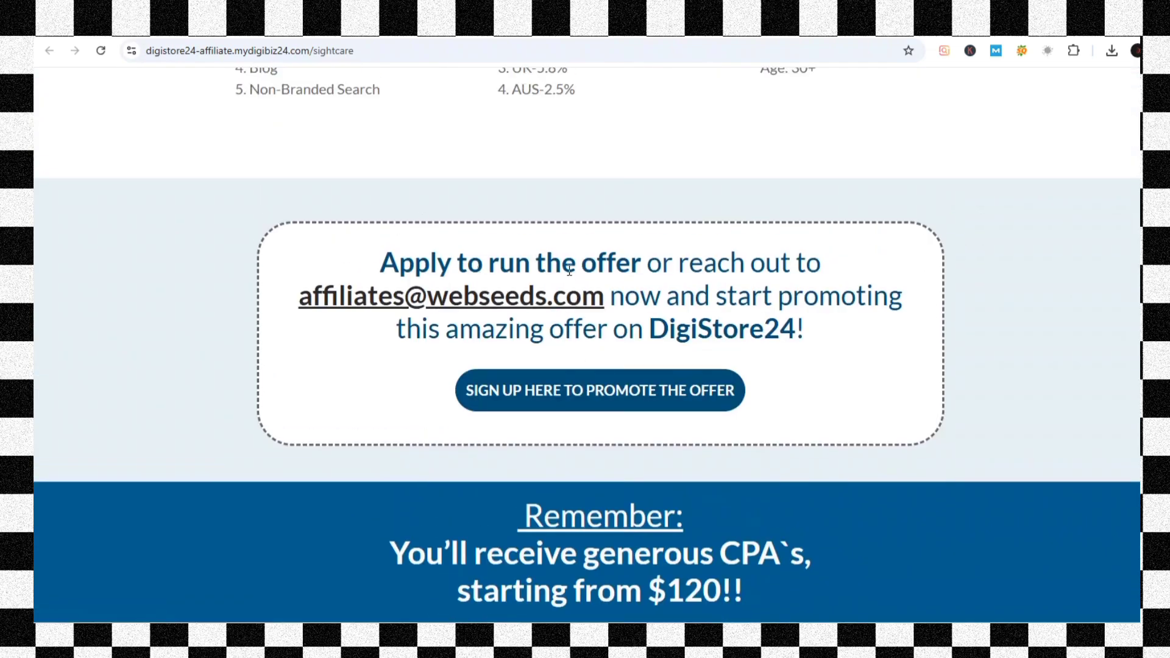
pyautogui.scroll(5, 494, 231)
pyautogui.scroll(2, 565, 250)
pyautogui.scroll(3, 565, 248)
pyautogui.scroll(3, 564, 247)
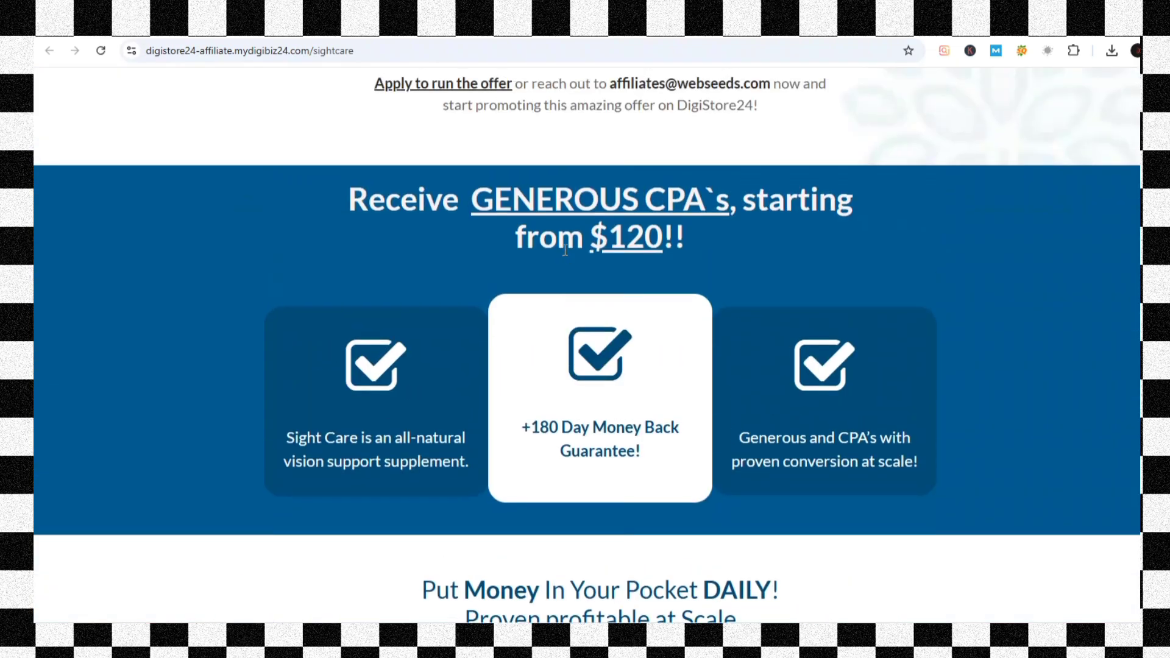
pyautogui.hotkey('ctrl', 'w')
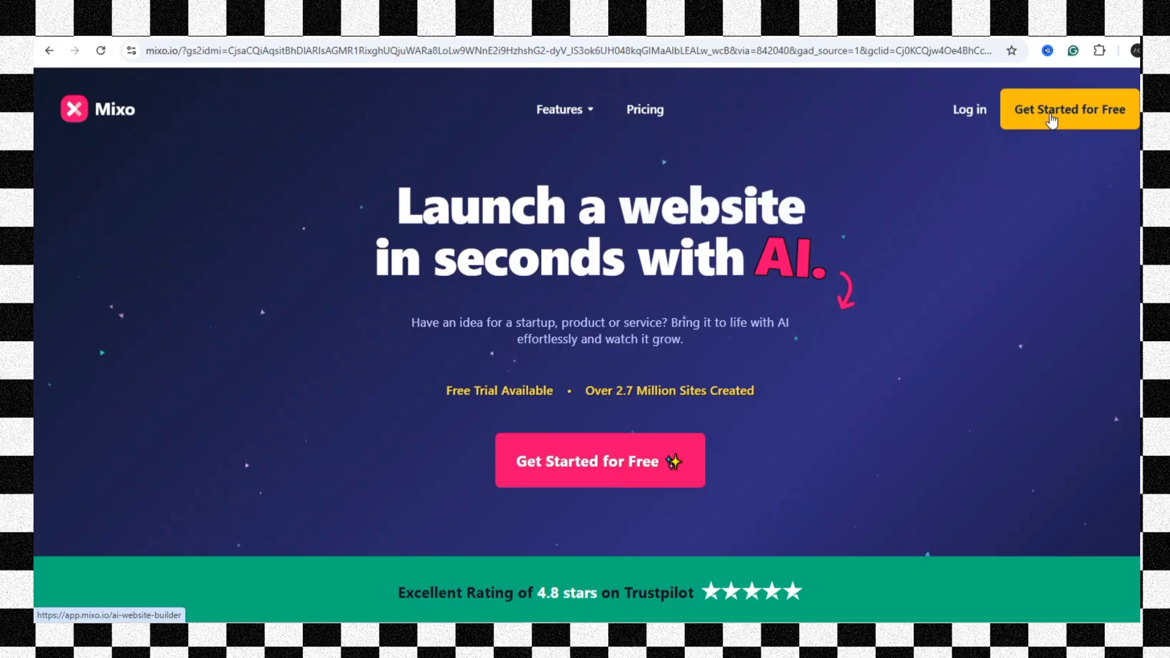
# - Start Mixo's AI site builder and dismiss the account registration prompt
pyautogui.click(1052, 121)
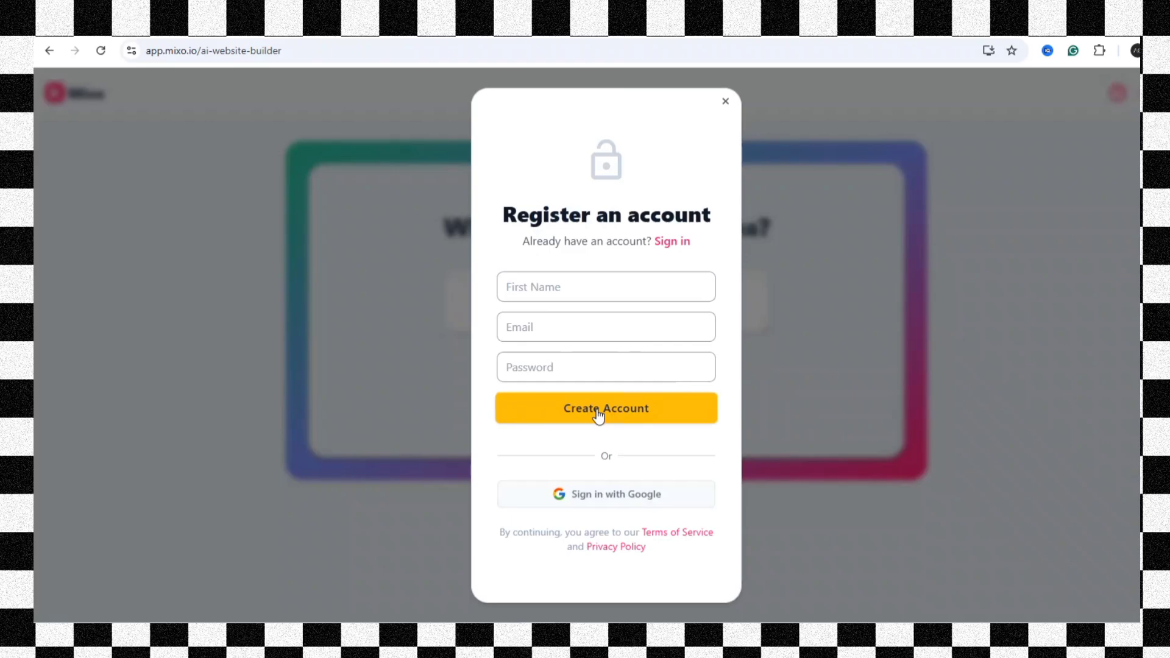
pyautogui.click(726, 100)
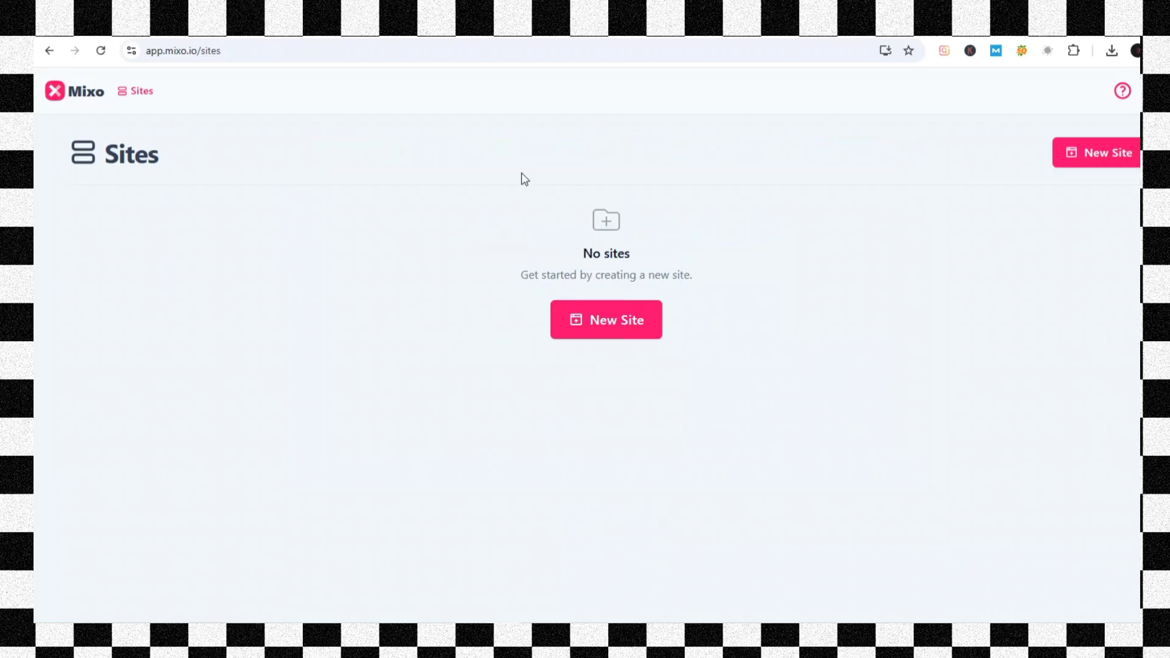
# - Start a new site from the empty Sites dashboard with New Site
pyautogui.click(608, 334)
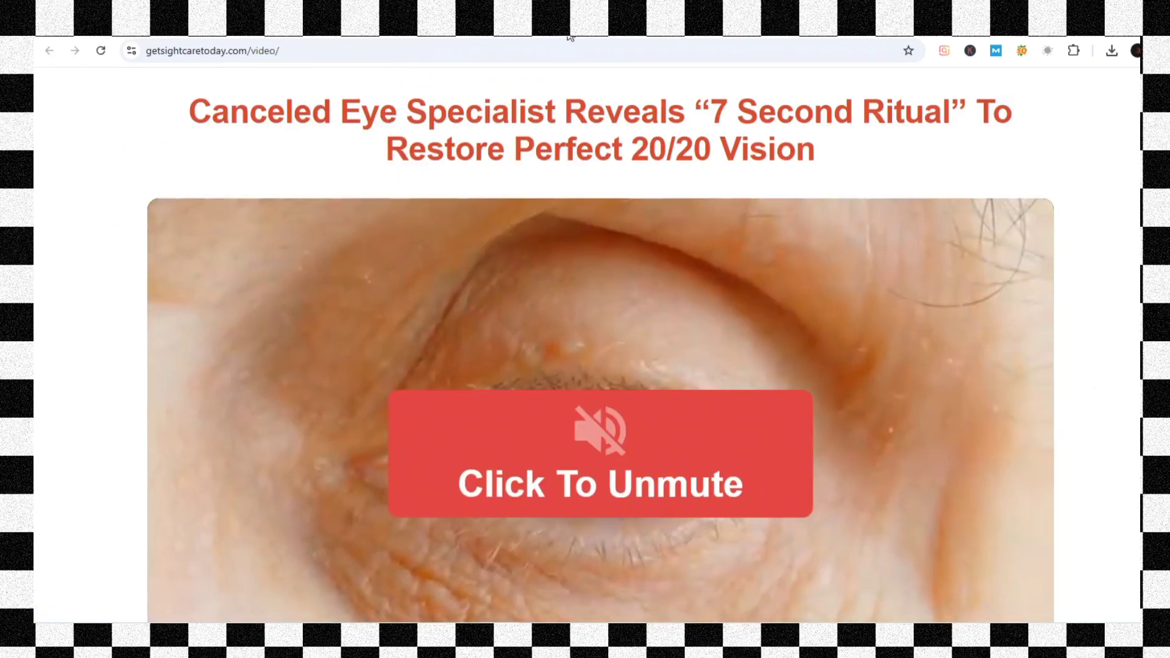
# - Scroll the Sight Care affiliate page to the generous CPAs from $120 section
pyautogui.scroll(-2, 665, 245)
pyautogui.scroll(-1, 664, 245)
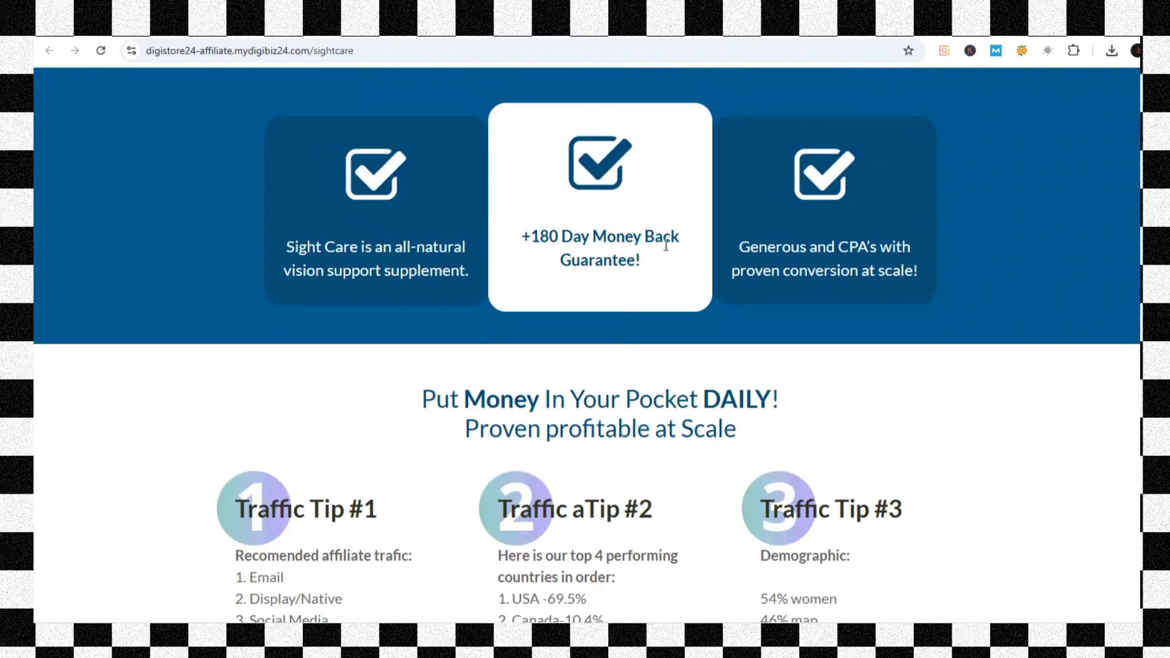
pyautogui.scroll(3, 666, 245)
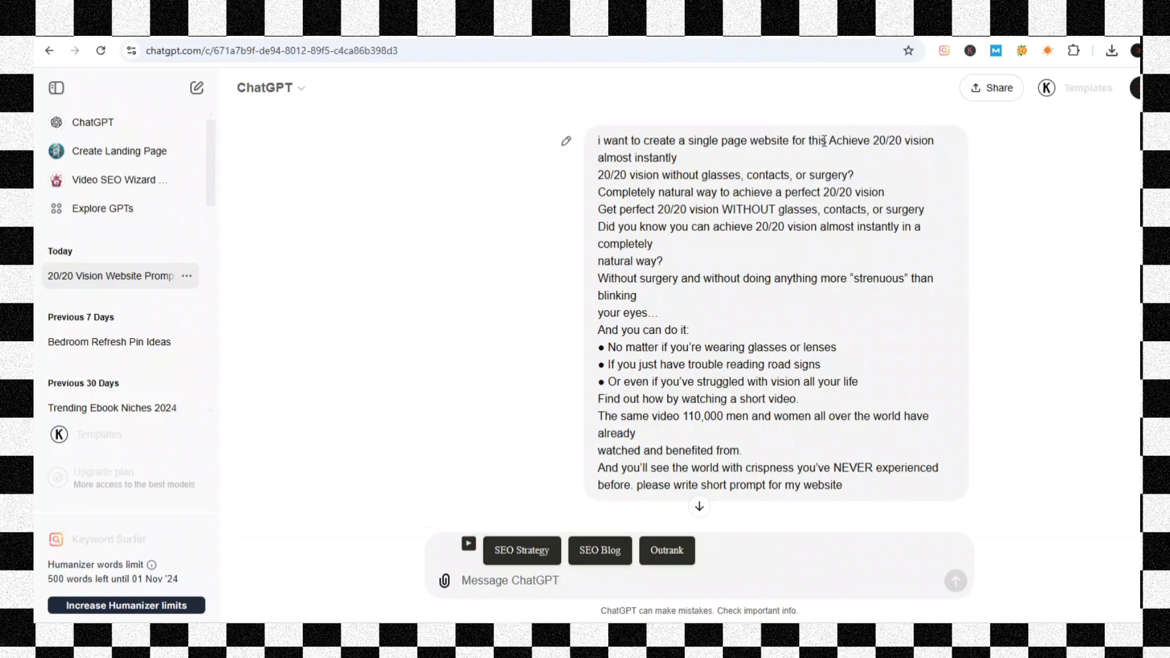
# - Select the two paragraphs of ChatGPT's 'Achieve Perfect 20/20 Vision Naturally!' website prompt
pyautogui.moveTo(824, 140); pyautogui.dragTo(822, 454)
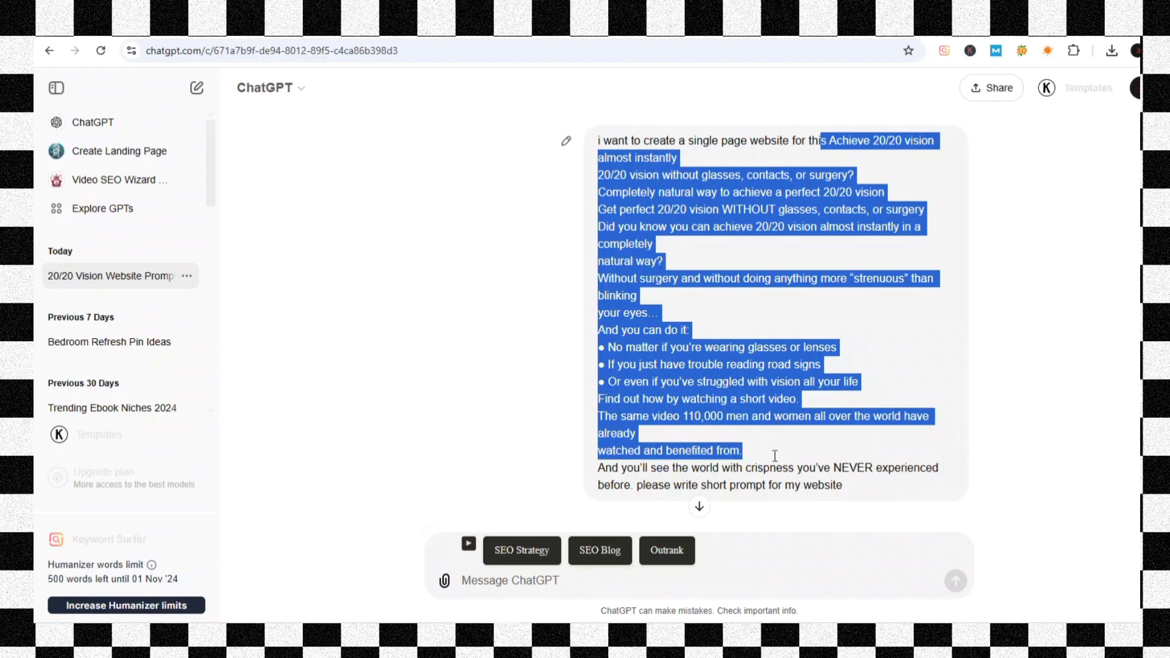
pyautogui.scroll(-3, 704, 362)
pyautogui.scroll(-2, 704, 363)
pyautogui.scroll(-1, 705, 363)
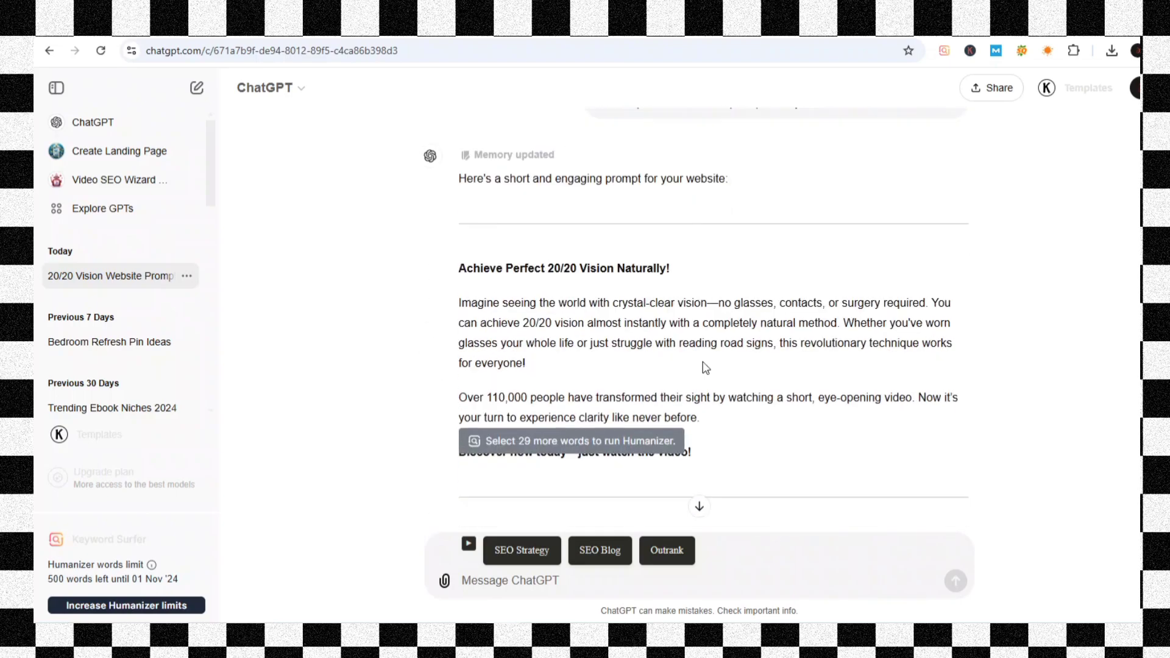
pyautogui.click(467, 337)
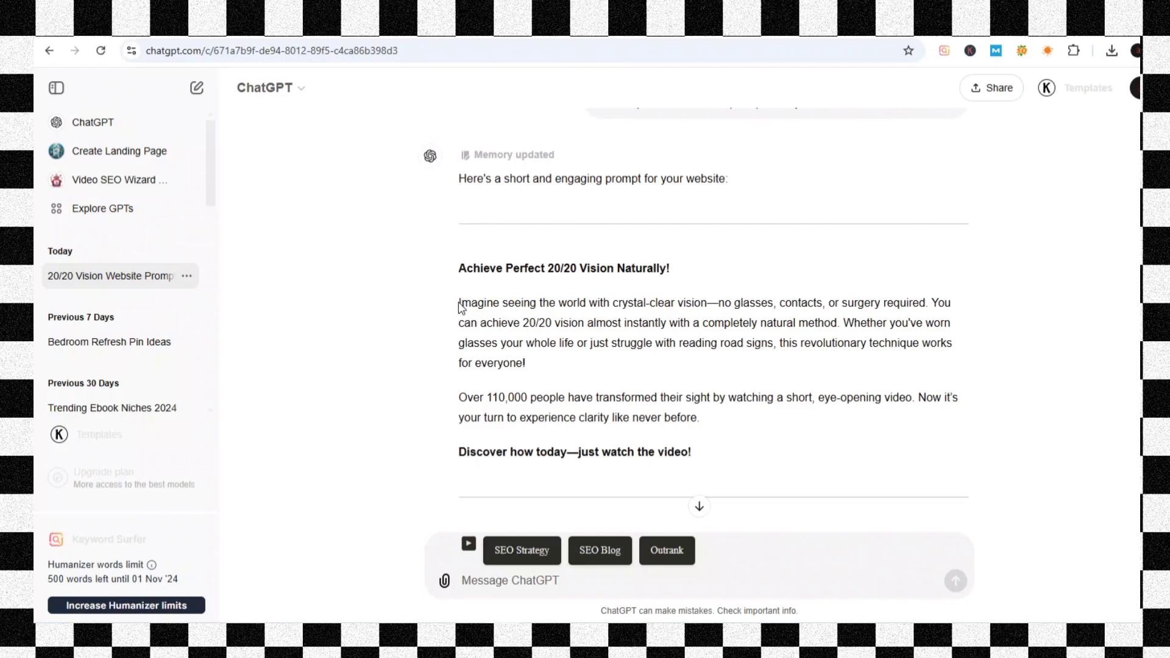
pyautogui.moveTo(459, 303); pyautogui.dragTo(723, 417)
pyautogui.hotkey('ctrl', 'c')
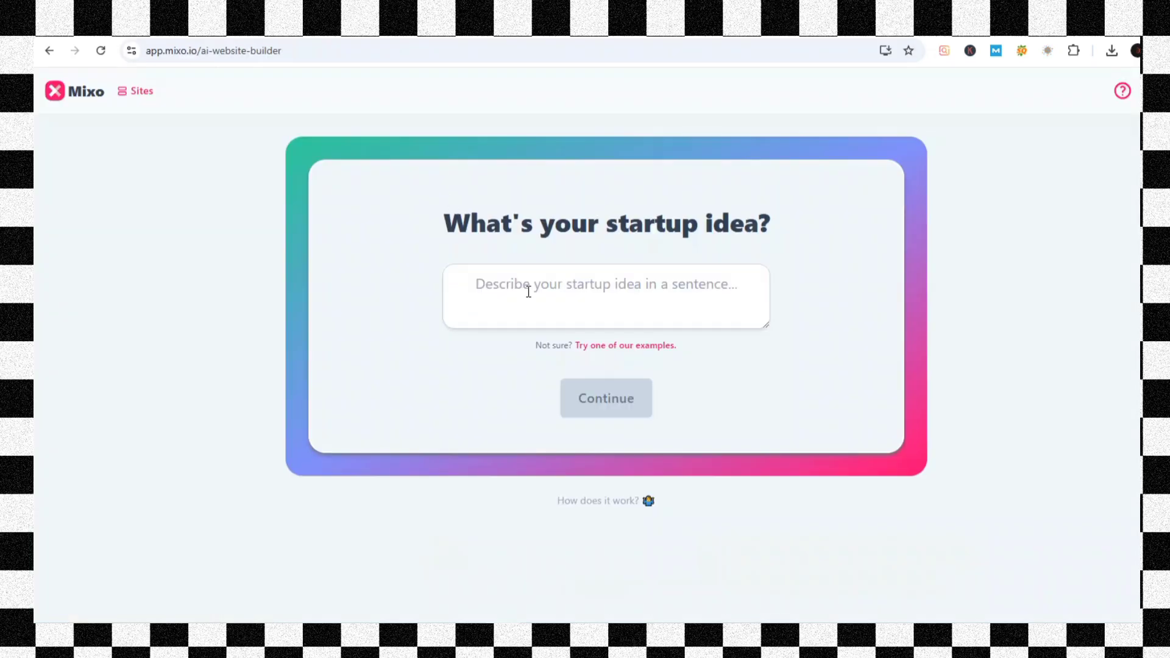
# - Paste ChatGPT's two vision paragraphs into Mixo's startup-idea box and continue
pyautogui.click(528, 292)
pyautogui.hotkey('ctrl', 'v')
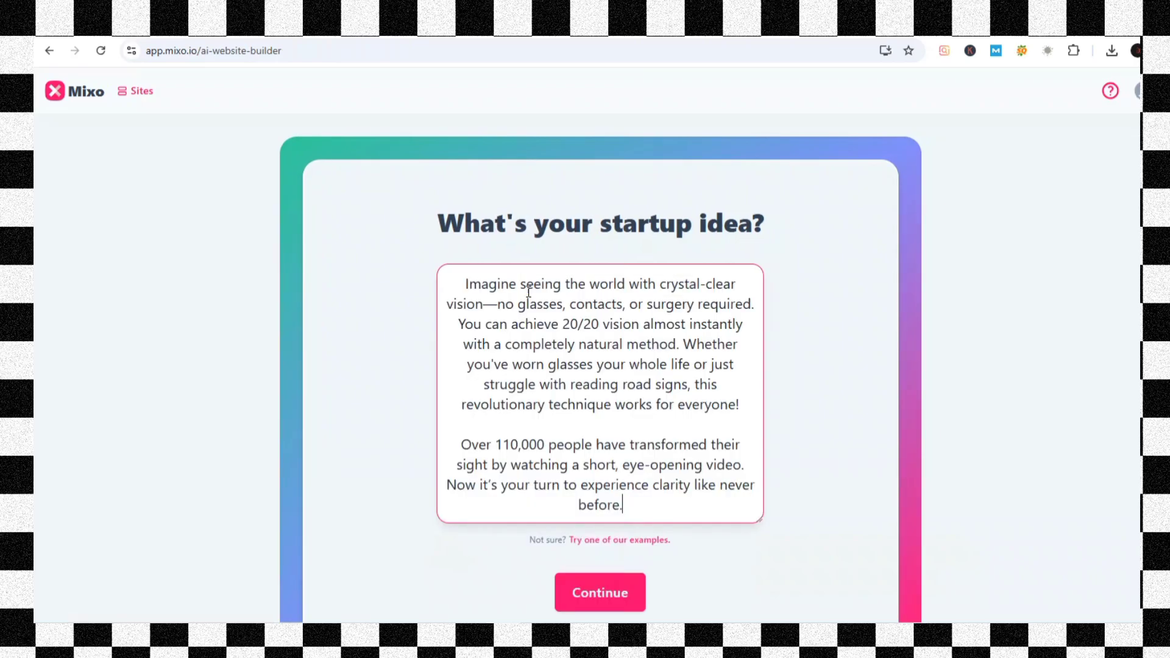
pyautogui.scroll(-2, 536, 317)
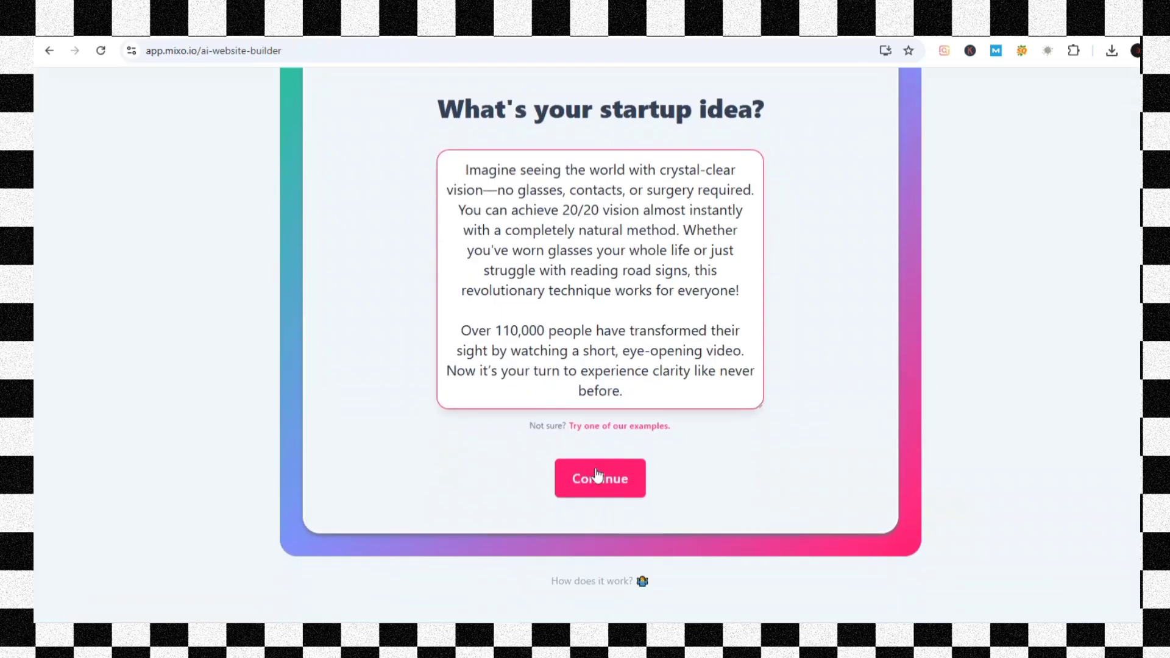
pyautogui.click(603, 479)
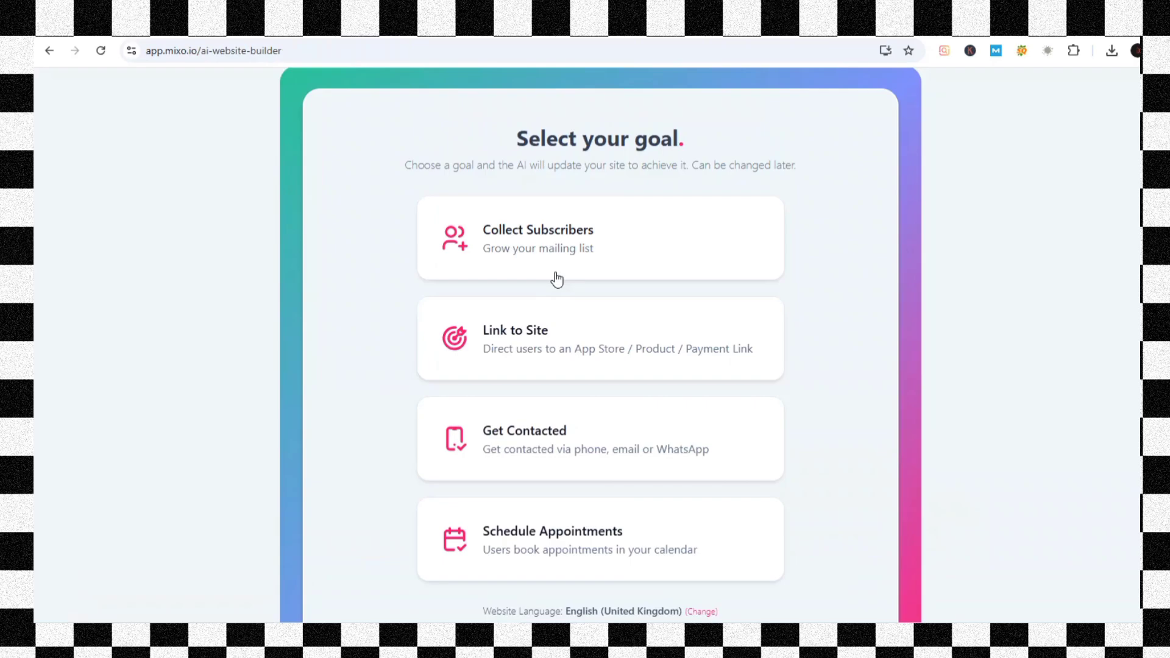
# - Set the goal to Link to Site using the saved affiliate URL, then generate the site
pyautogui.click(544, 343)
pyautogui.scroll(-3, 541, 342)
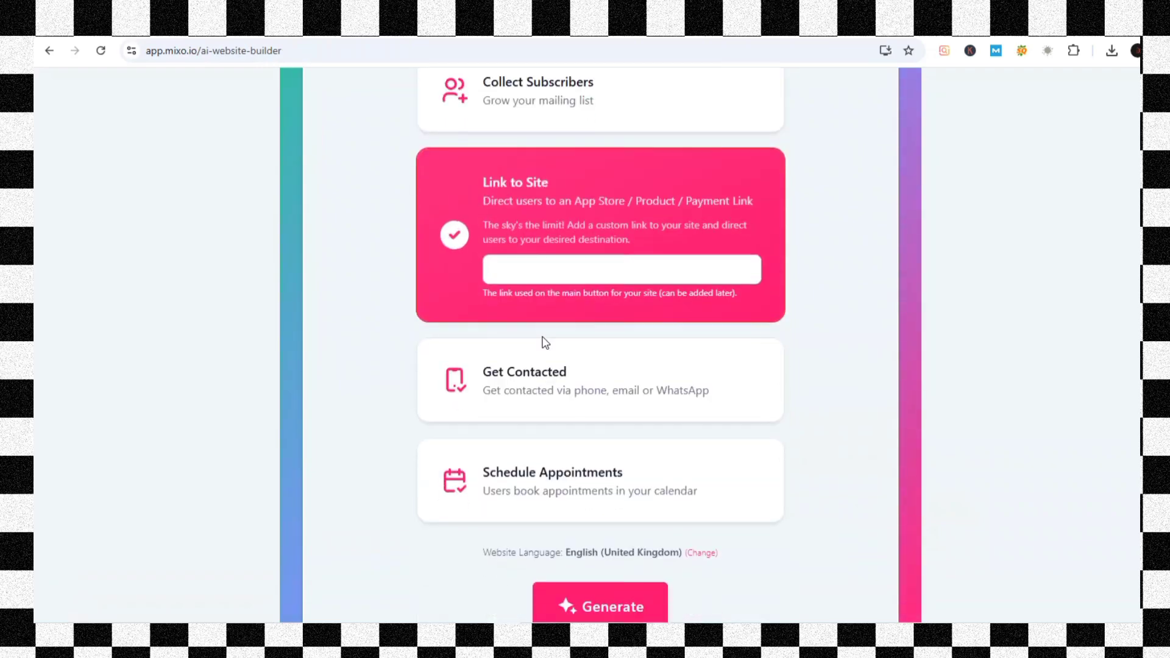
pyautogui.click(549, 272)
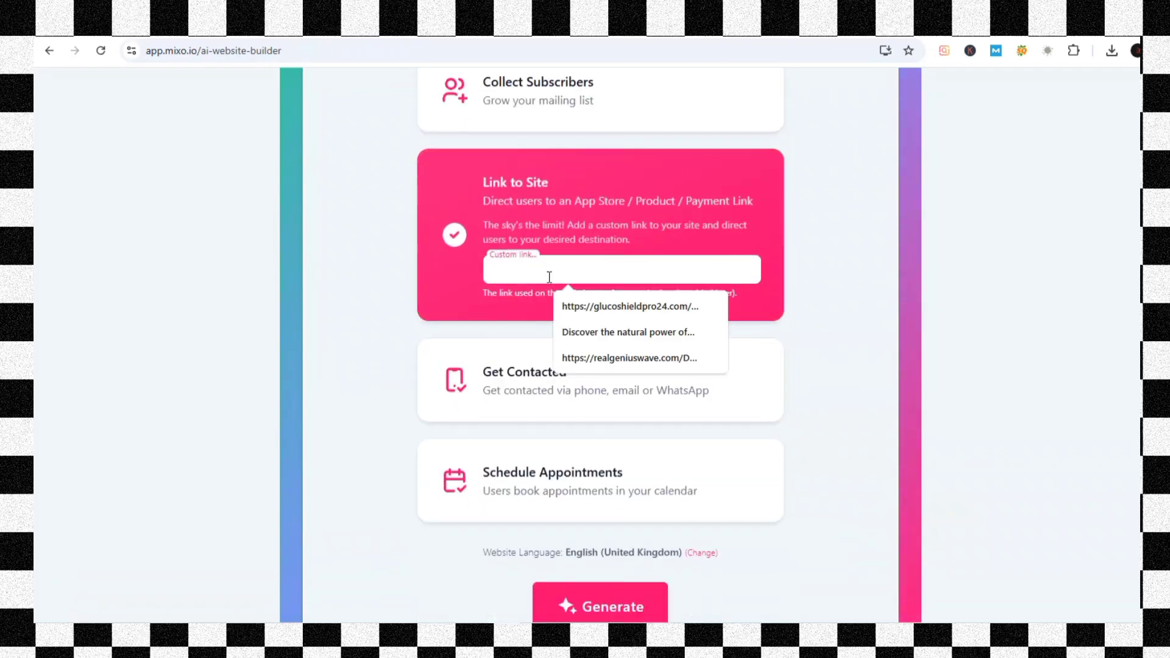
pyautogui.click(586, 361)
pyautogui.scroll(-2, 585, 359)
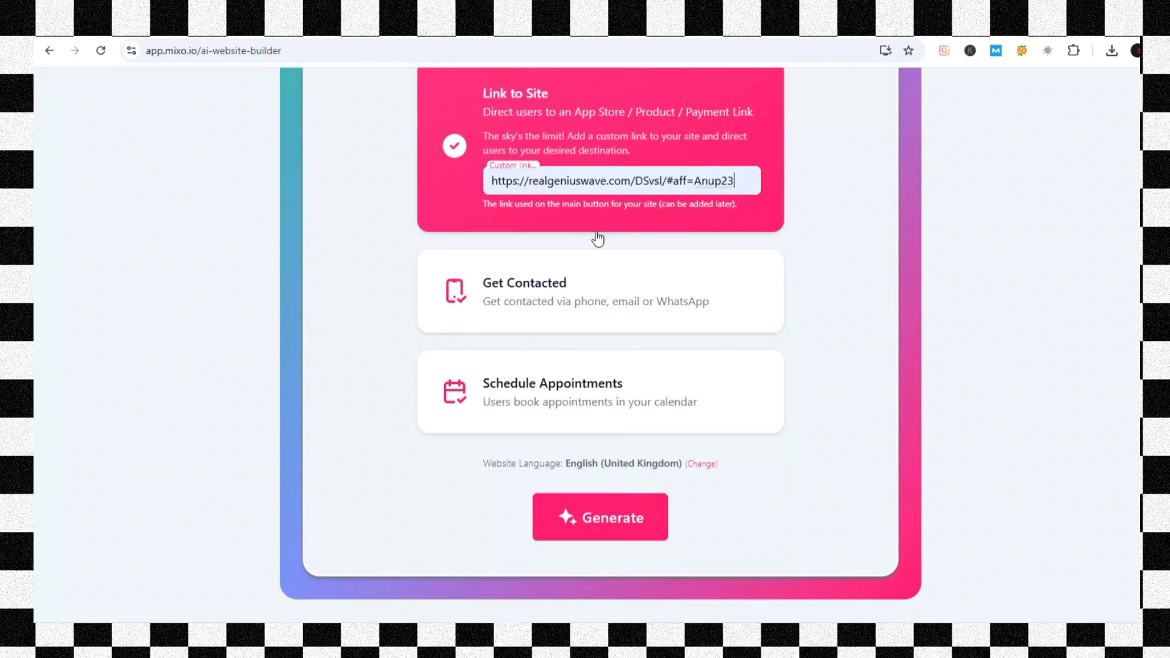
pyautogui.click(640, 522)
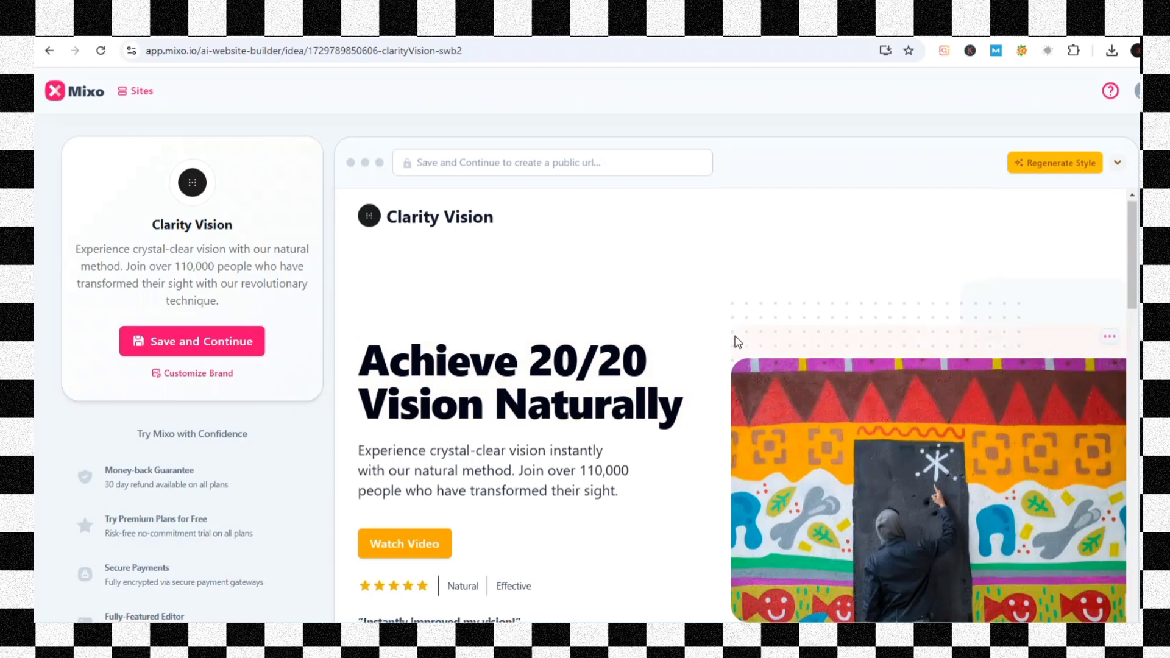
# - Review the generated Clarity Vision preview and save it to the account
pyautogui.scroll(-5, 734, 339)
pyautogui.scroll(-5, 733, 340)
pyautogui.scroll(-5, 736, 340)
pyautogui.scroll(-5, 736, 340)
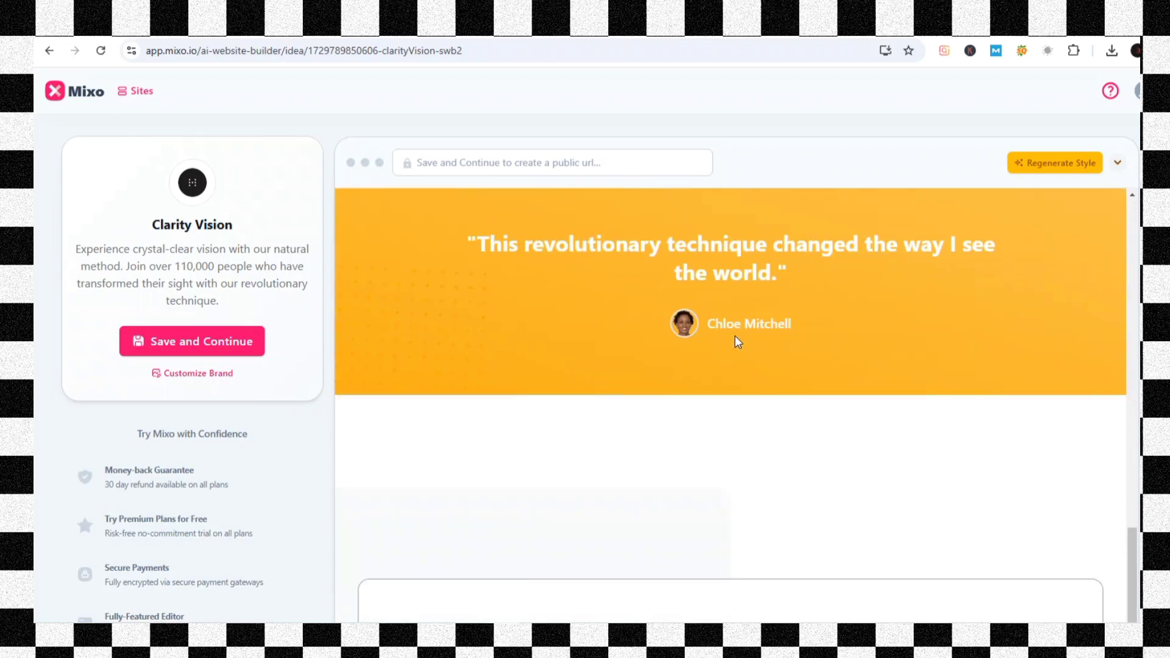
pyautogui.scroll(-5, 736, 341)
pyautogui.scroll(-3, 736, 340)
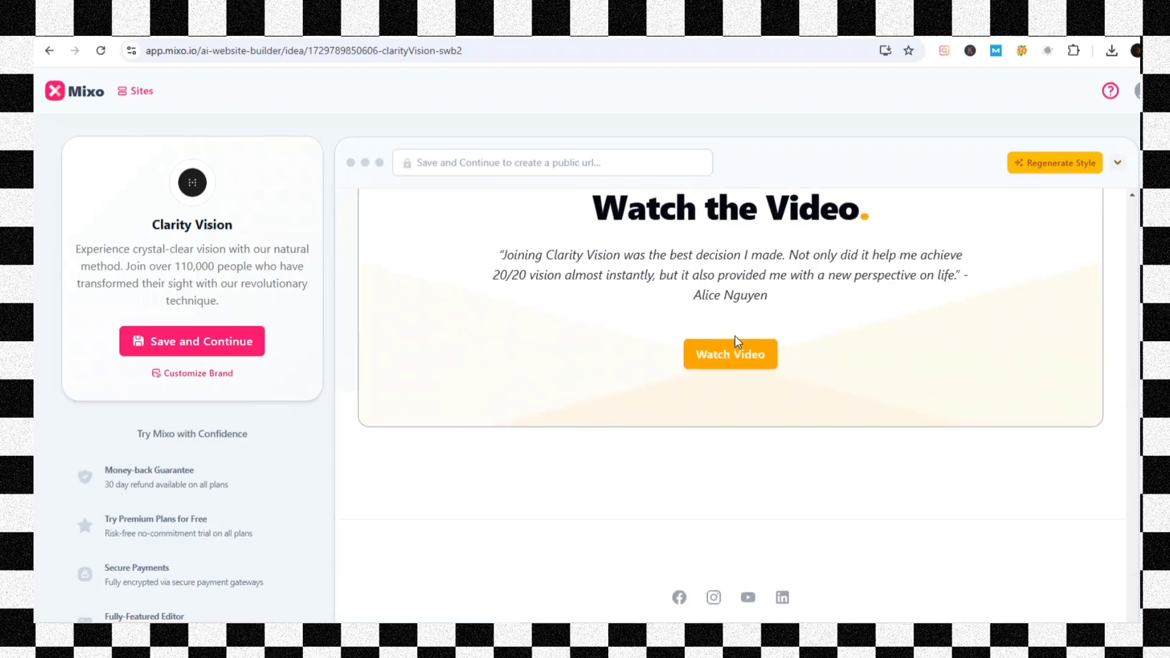
pyautogui.scroll(5, 735, 339)
pyautogui.scroll(5, 735, 339)
pyautogui.scroll(5, 735, 339)
pyautogui.scroll(5, 736, 341)
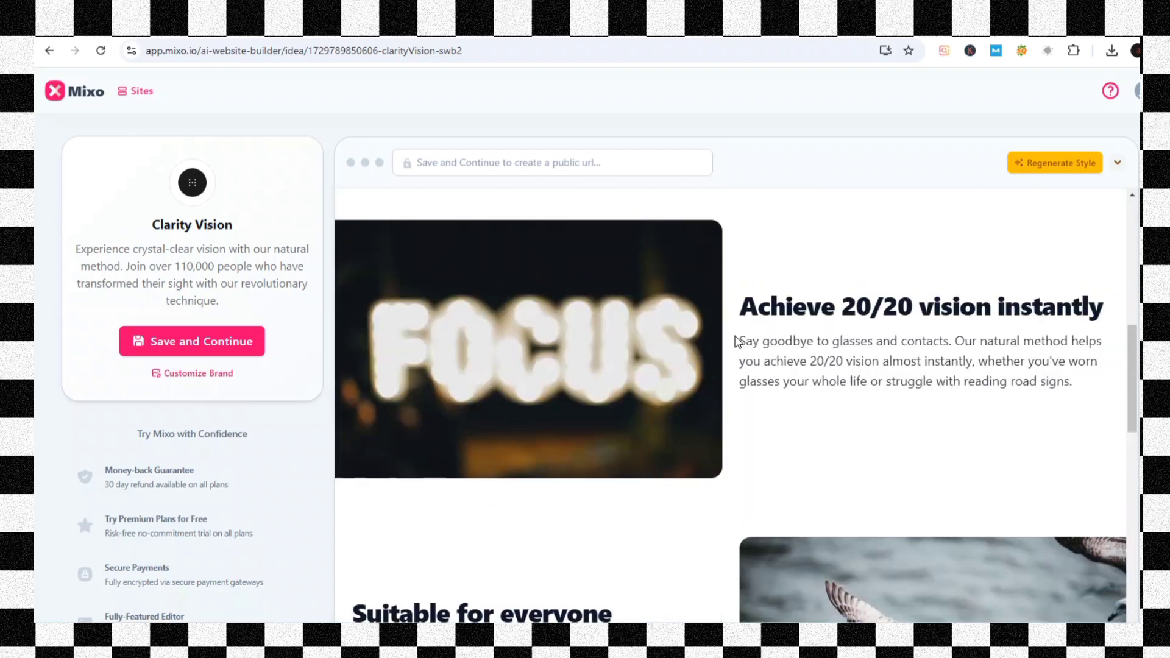
pyautogui.scroll(5, 736, 341)
pyautogui.scroll(3, 736, 342)
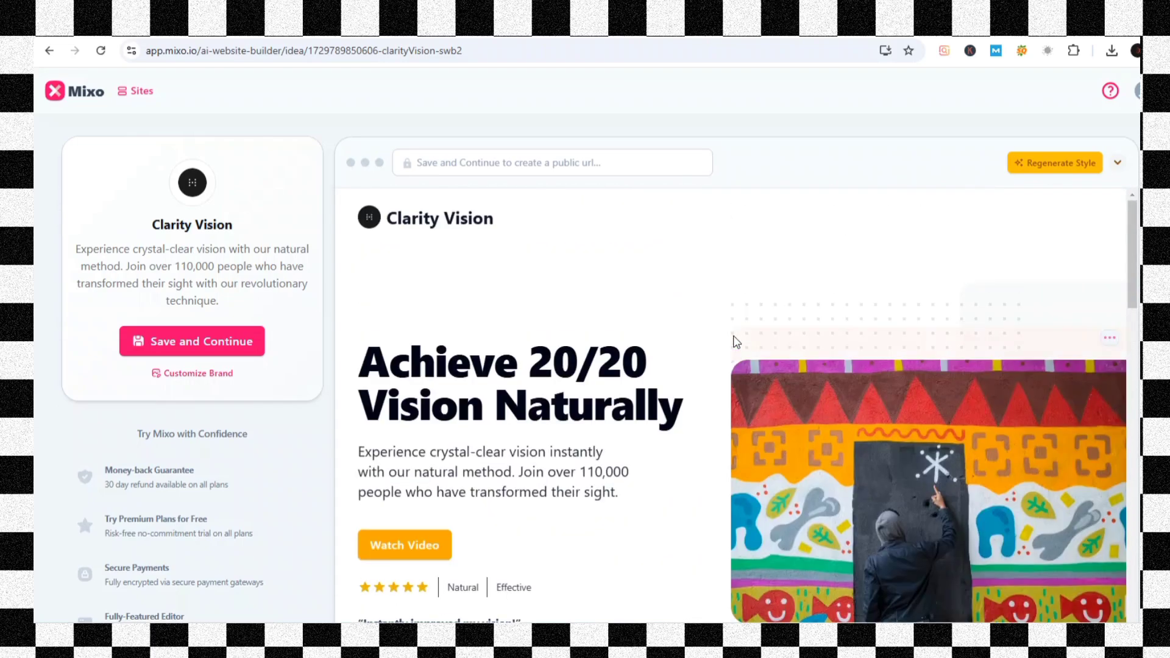
pyautogui.click(190, 340)
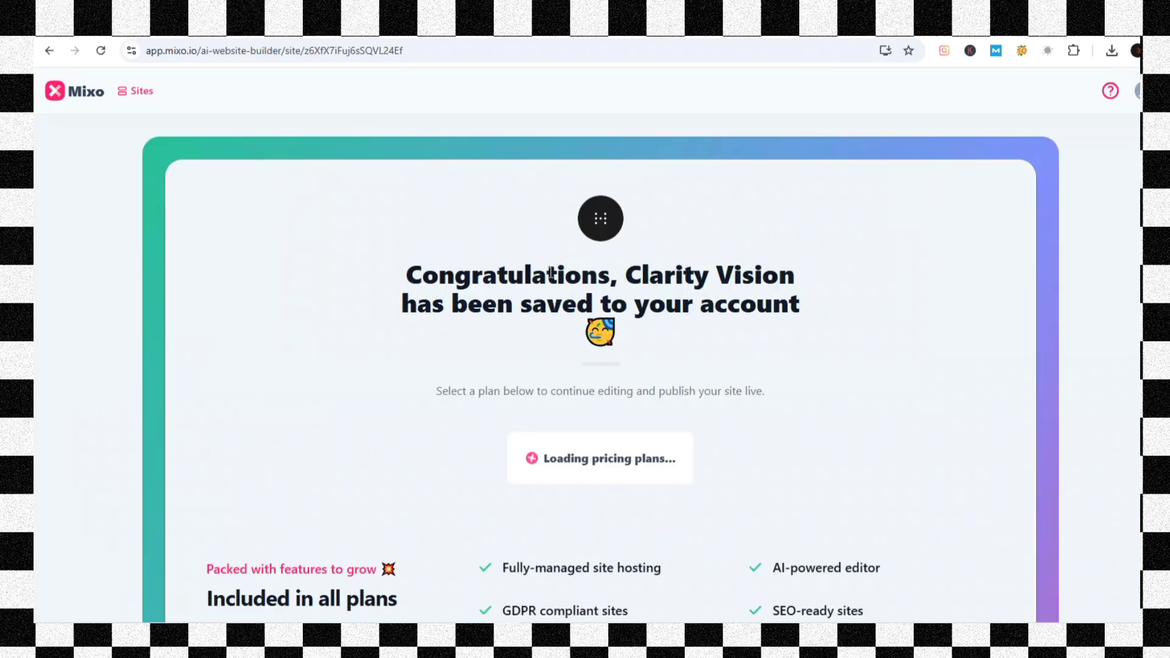
# - Return to the Sites list to find Clarity Vision on the Free Plan, still unpublished
pyautogui.scroll(-3, 550, 273)
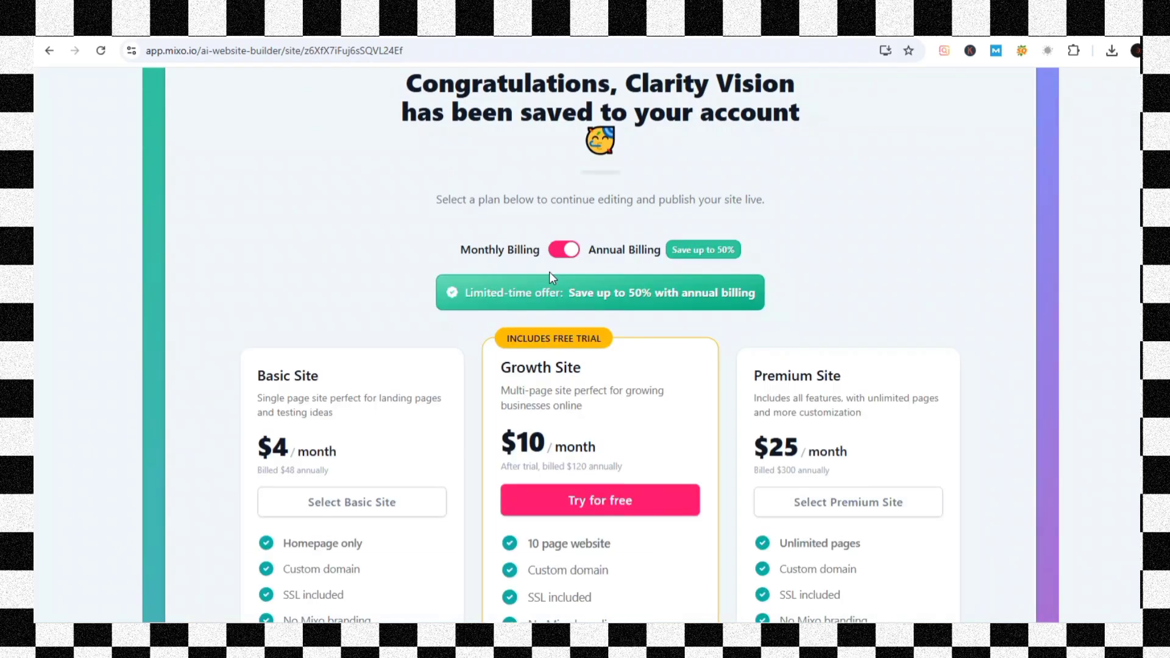
pyautogui.scroll(-4, 550, 272)
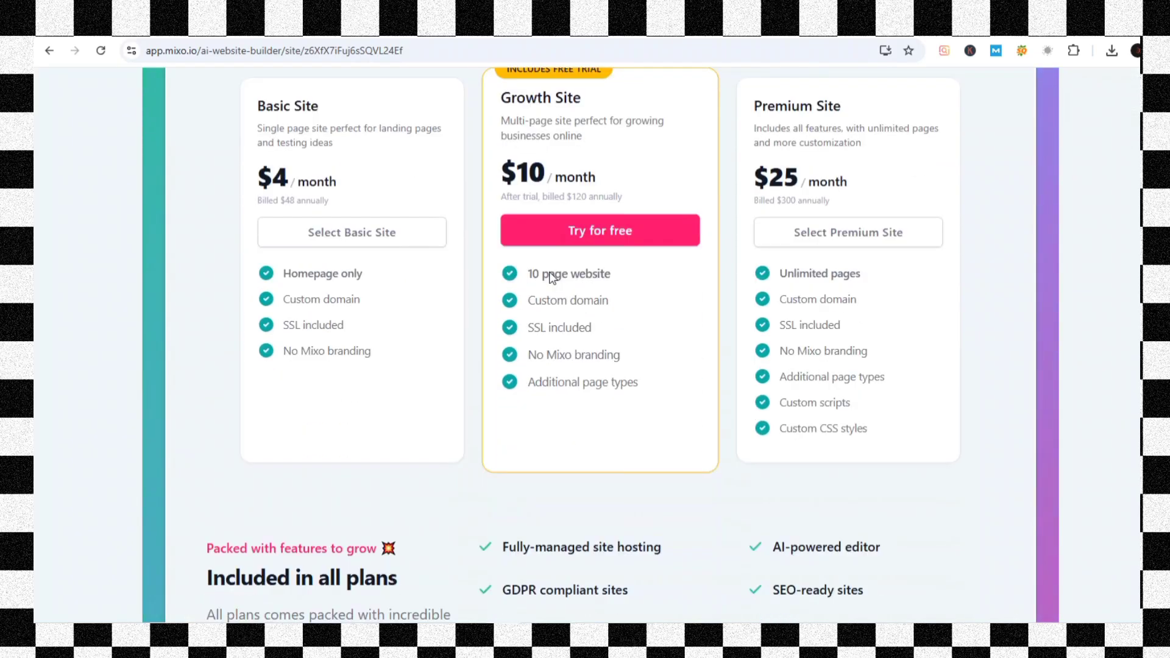
pyautogui.scroll(3, 550, 278)
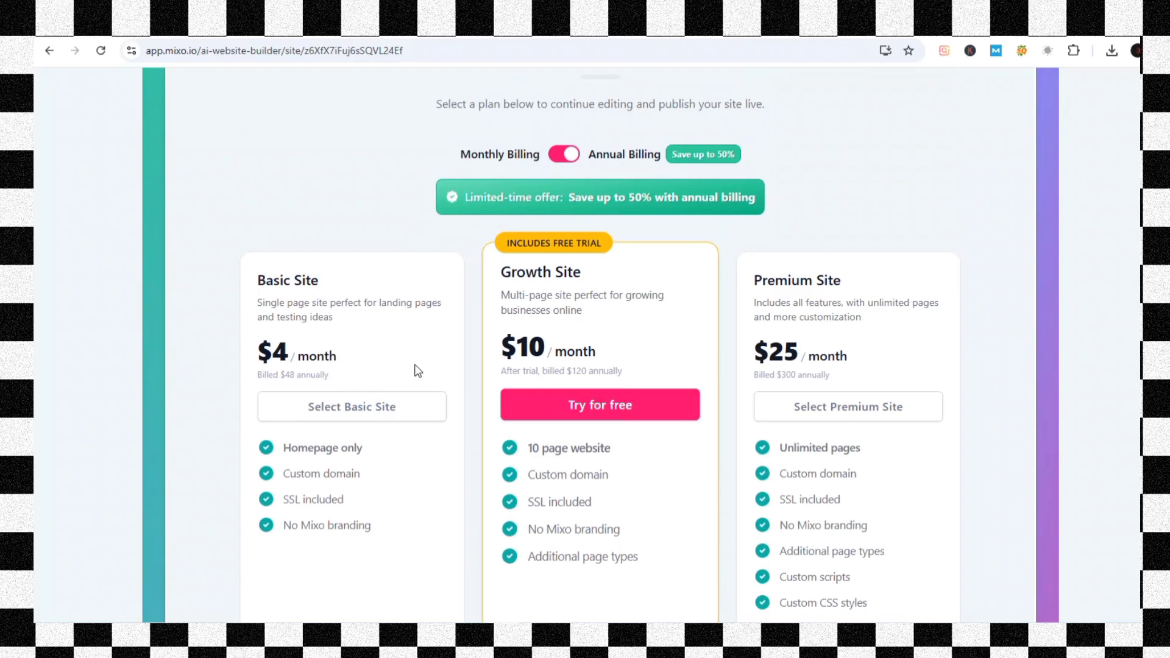
pyautogui.scroll(5, 729, 362)
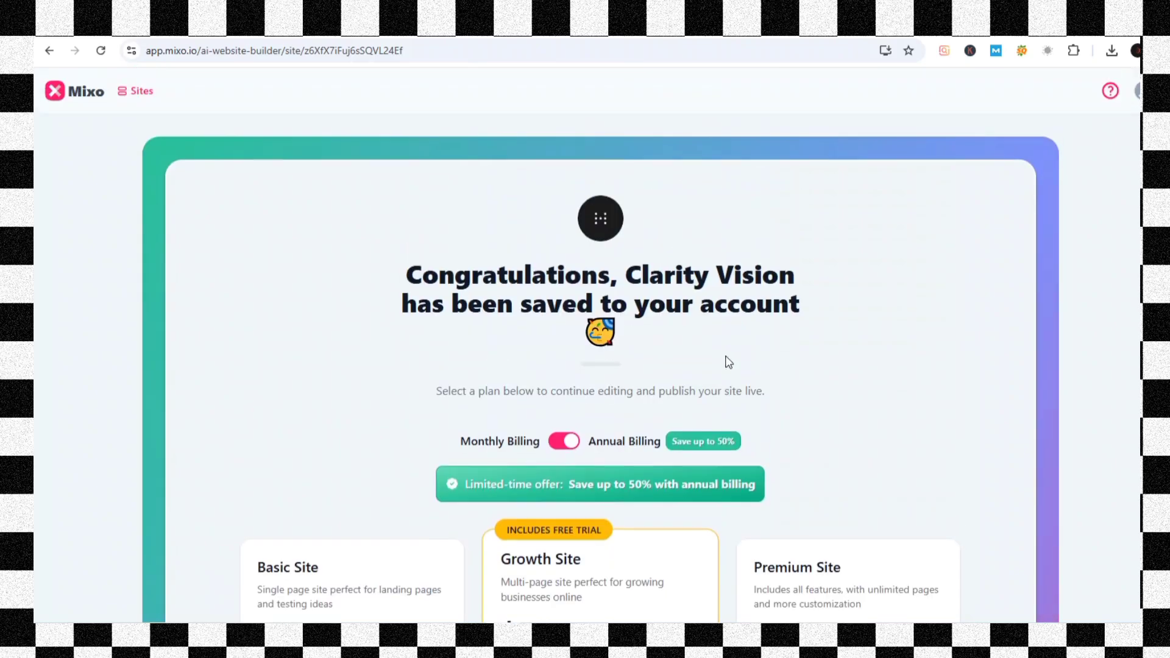
pyautogui.click(137, 91)
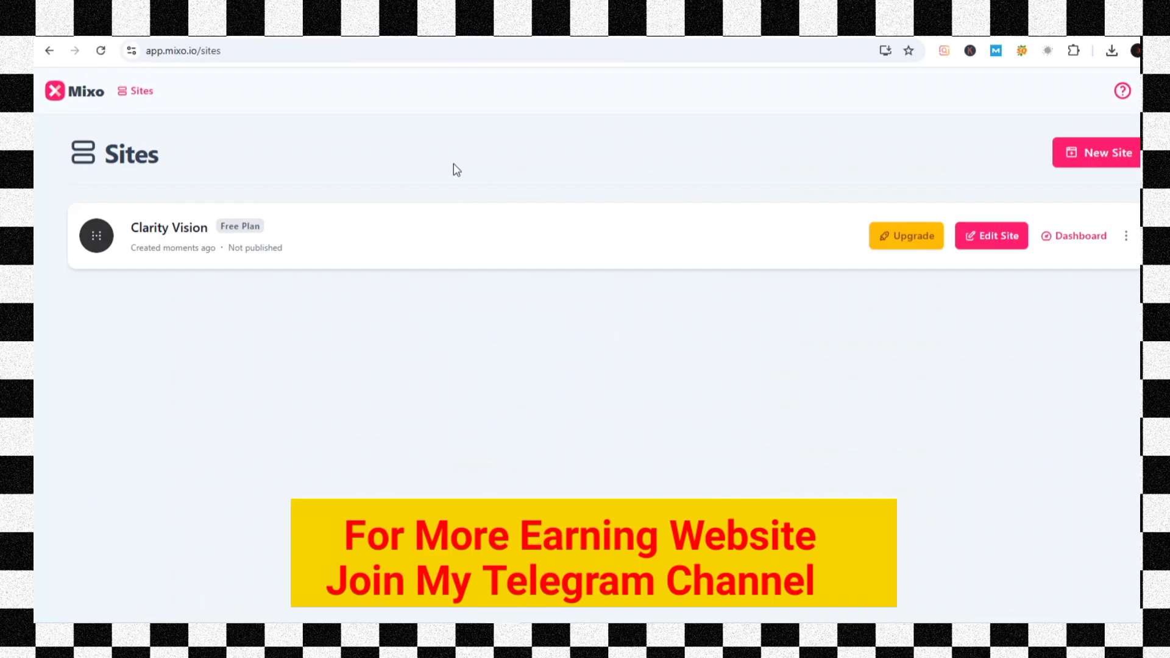
# - Open the Clarity Vision site in the editor with Edit Site
pyautogui.click(983, 237)
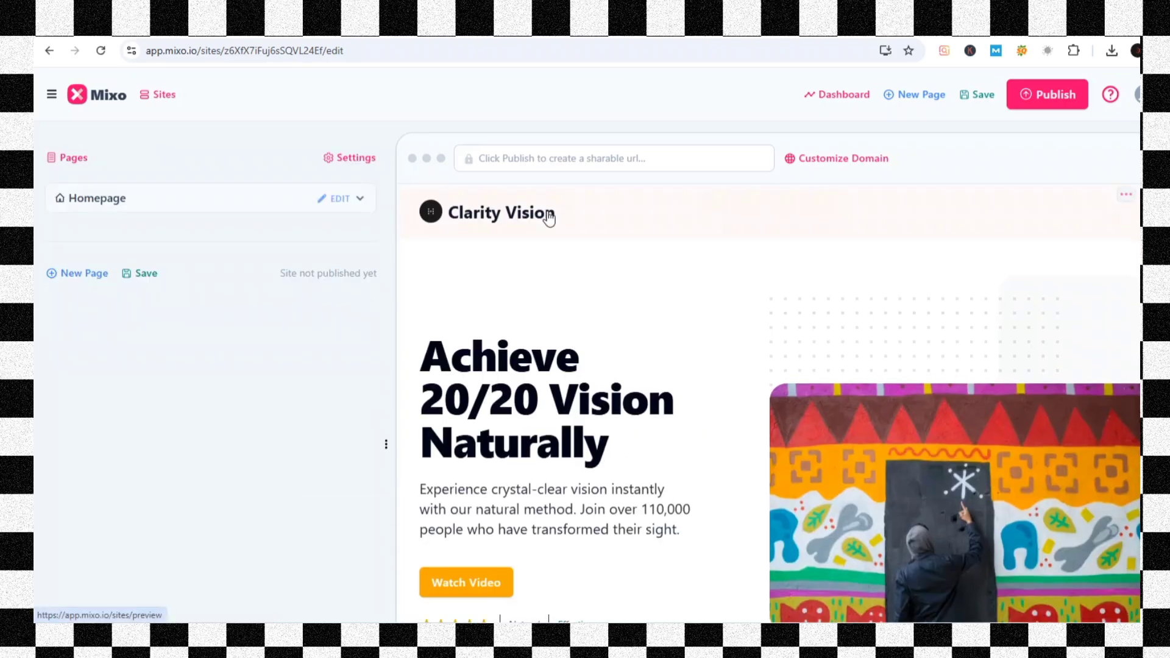
pyautogui.scroll(-3, 549, 217)
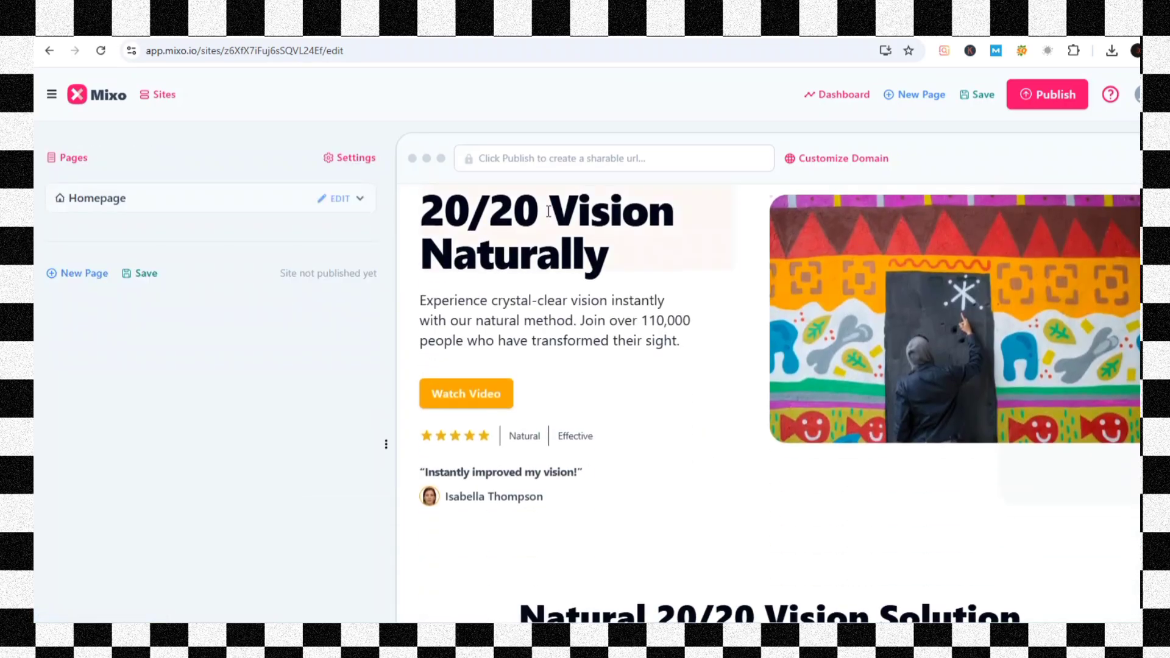
pyautogui.scroll(2, 550, 215)
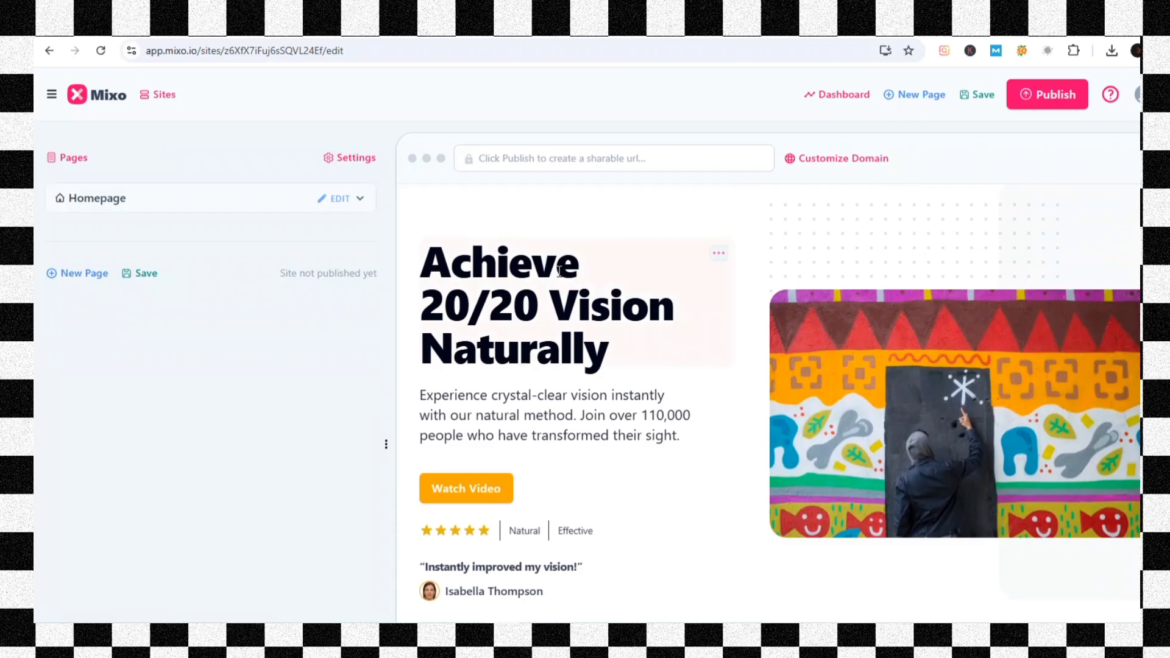
pyautogui.scroll(-3, 894, 386)
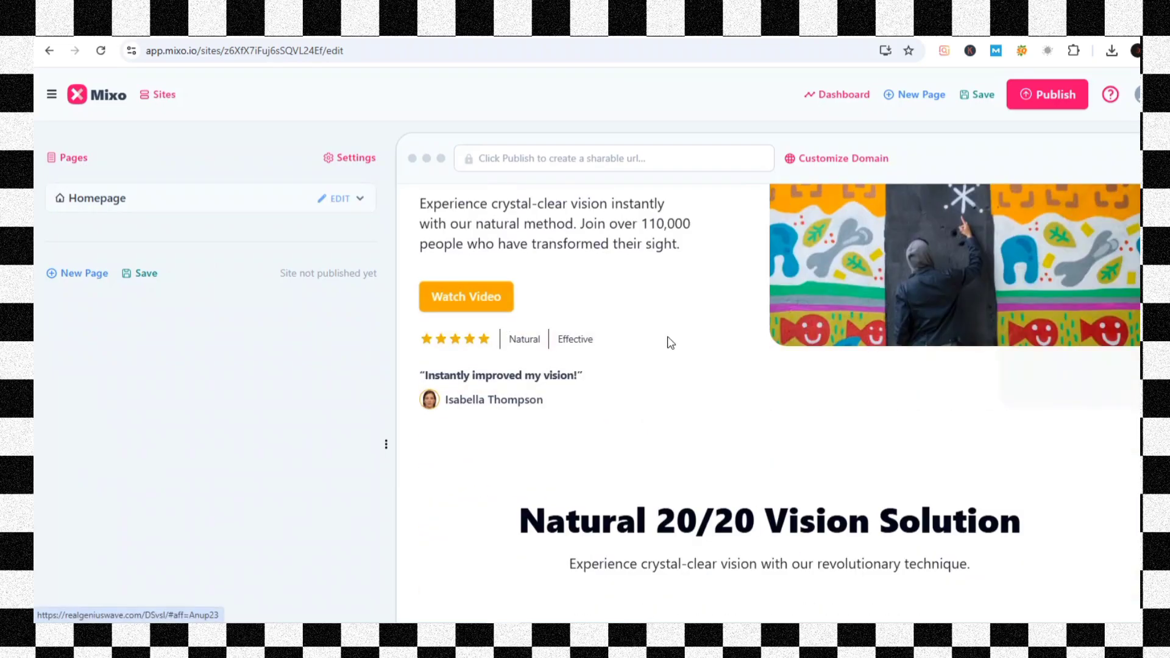
# - Scroll down through the 'Achieve 20/20 Vision Naturally' preview and back up to review each section
pyautogui.scroll(-2, 669, 342)
pyautogui.scroll(-5, 697, 348)
pyautogui.scroll(-5, 699, 347)
pyautogui.scroll(-5, 700, 349)
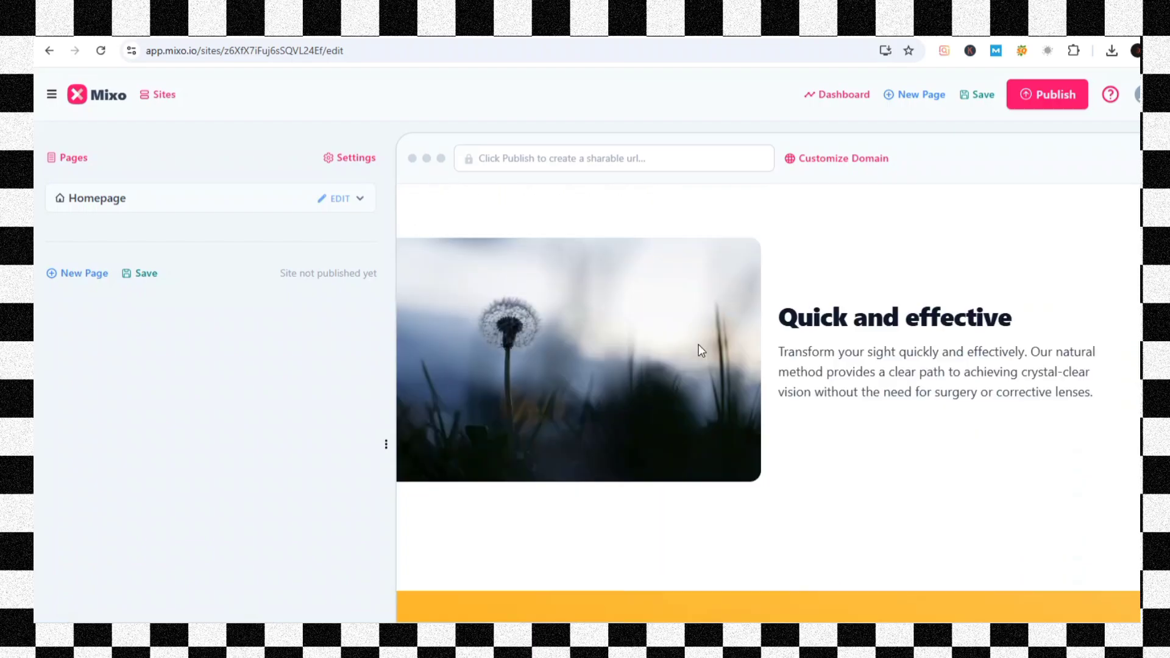
pyautogui.scroll(-5, 699, 350)
pyautogui.scroll(-5, 699, 349)
pyautogui.scroll(-3, 700, 349)
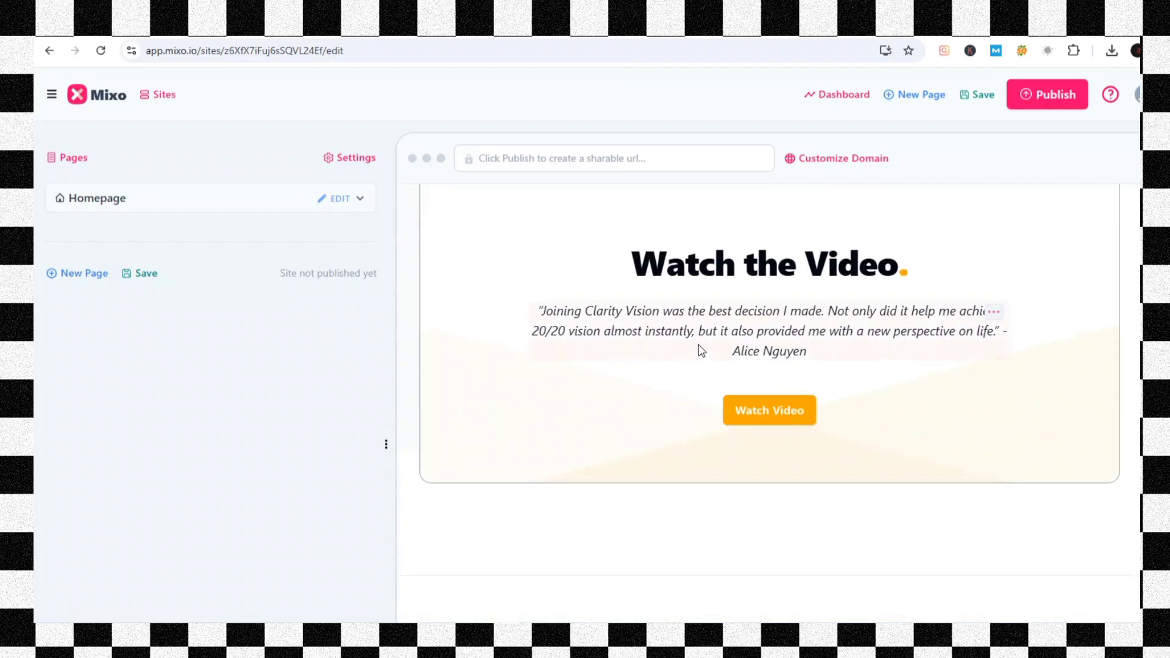
pyautogui.scroll(-3, 700, 349)
pyautogui.scroll(5, 699, 349)
pyautogui.scroll(5, 701, 351)
pyautogui.scroll(5, 702, 351)
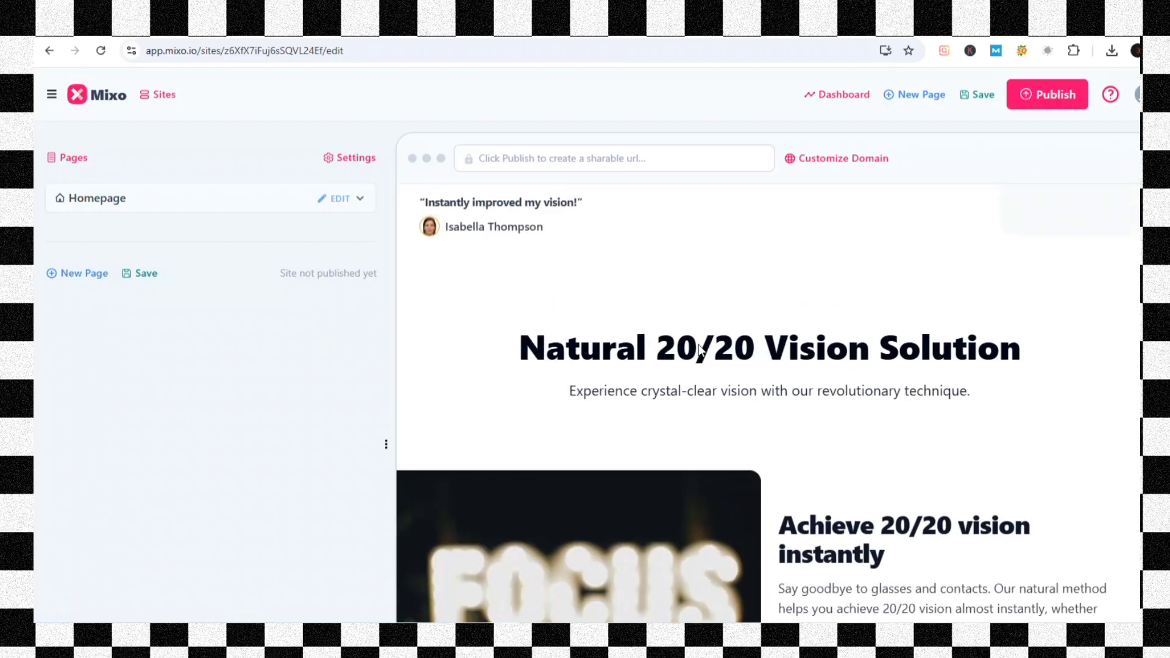
pyautogui.scroll(5, 700, 351)
pyautogui.scroll(2, 699, 351)
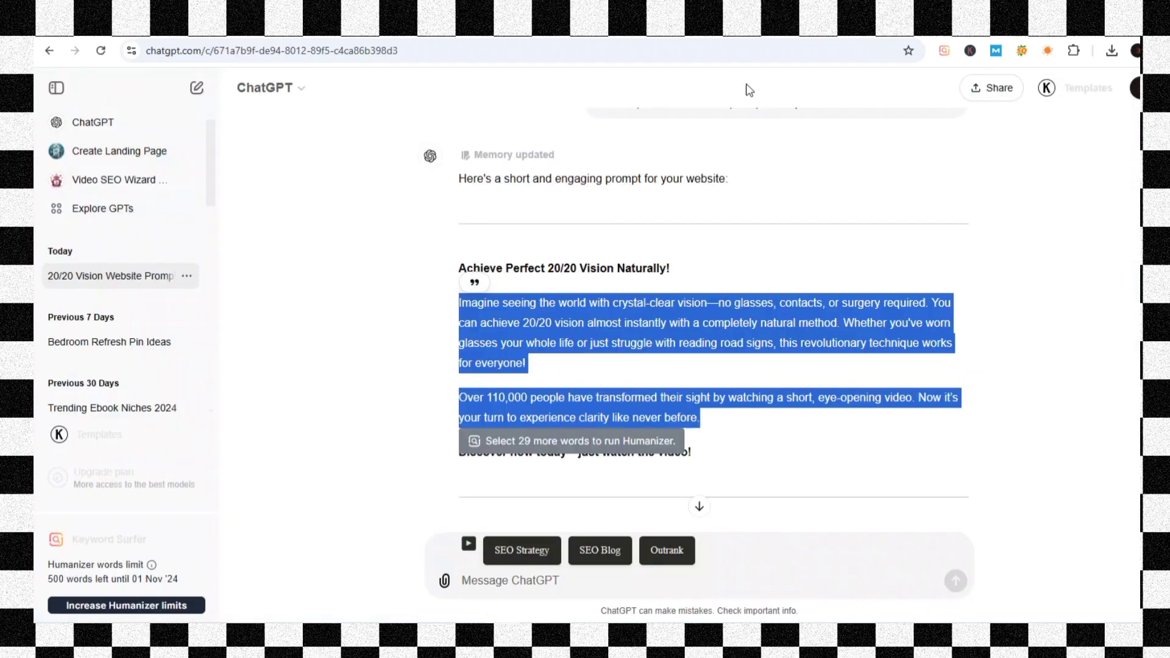
pyautogui.scroll(-5, 817, 250)
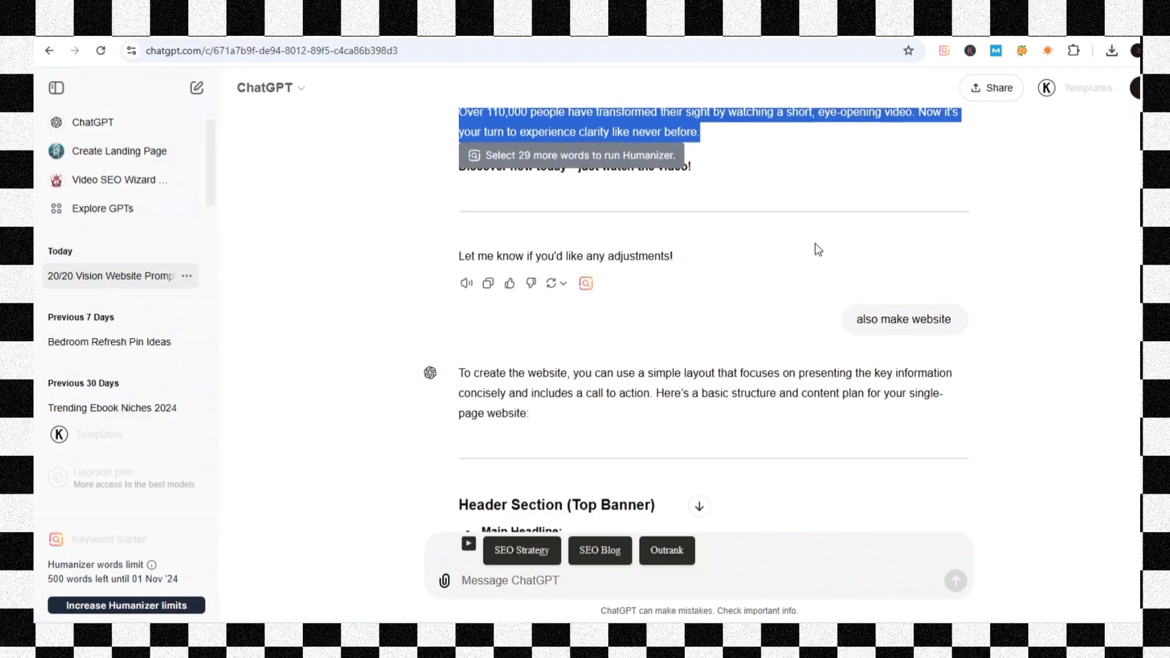
pyautogui.scroll(5, 818, 249)
pyautogui.click(677, 297)
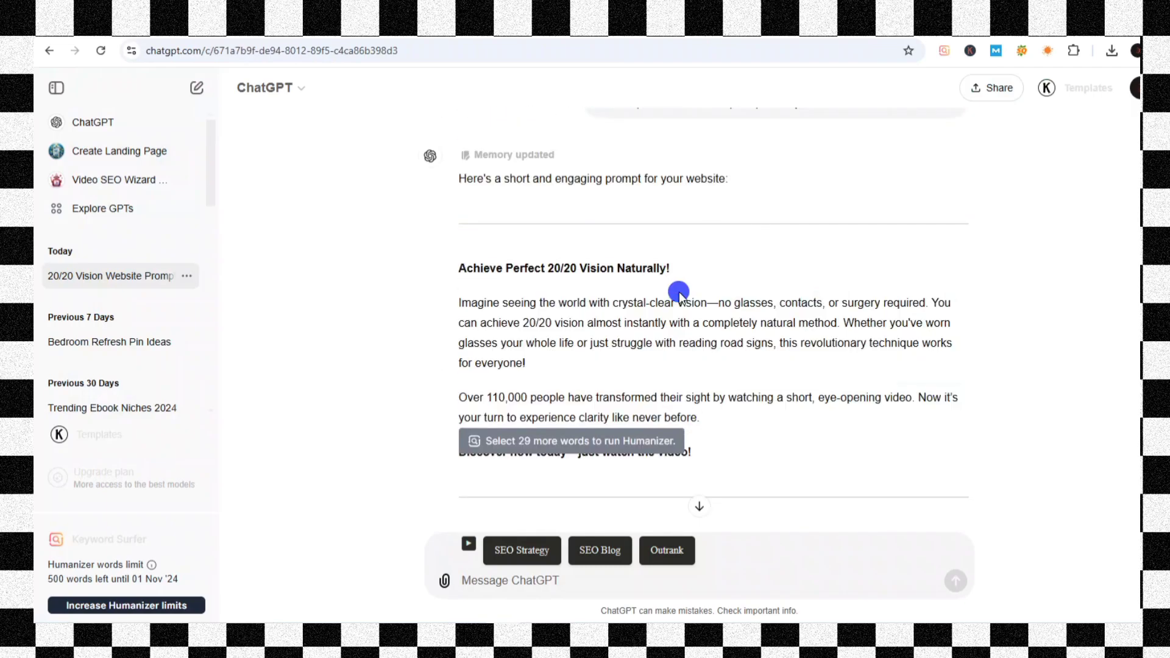
pyautogui.scroll(-3, 683, 297)
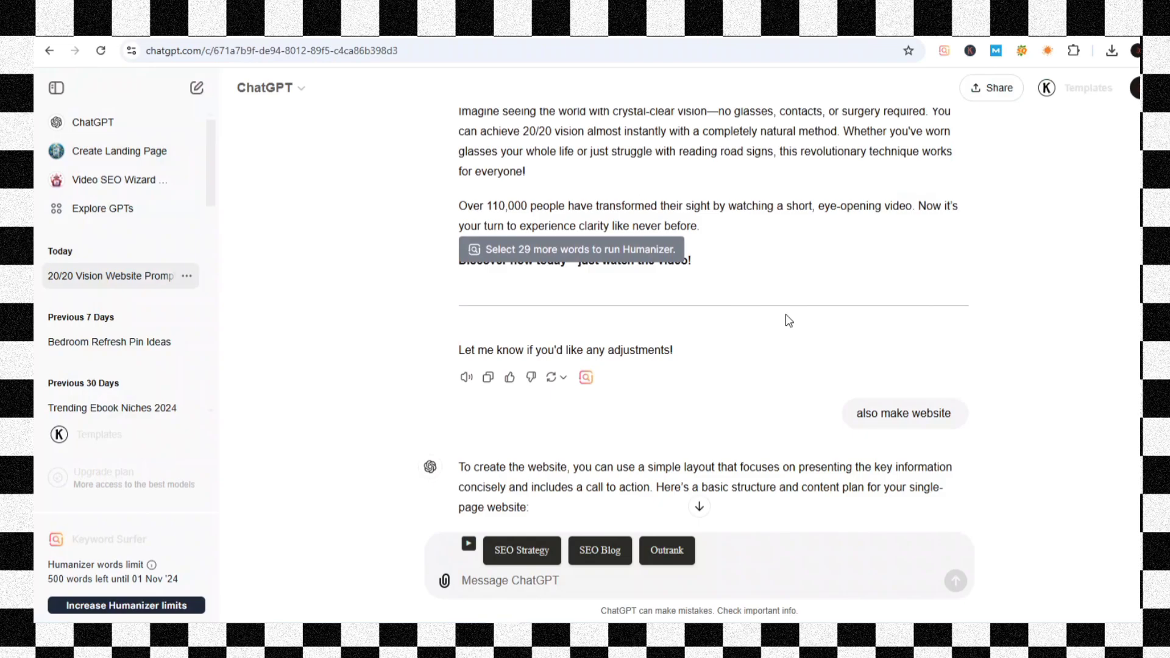
pyautogui.moveTo(903, 413)
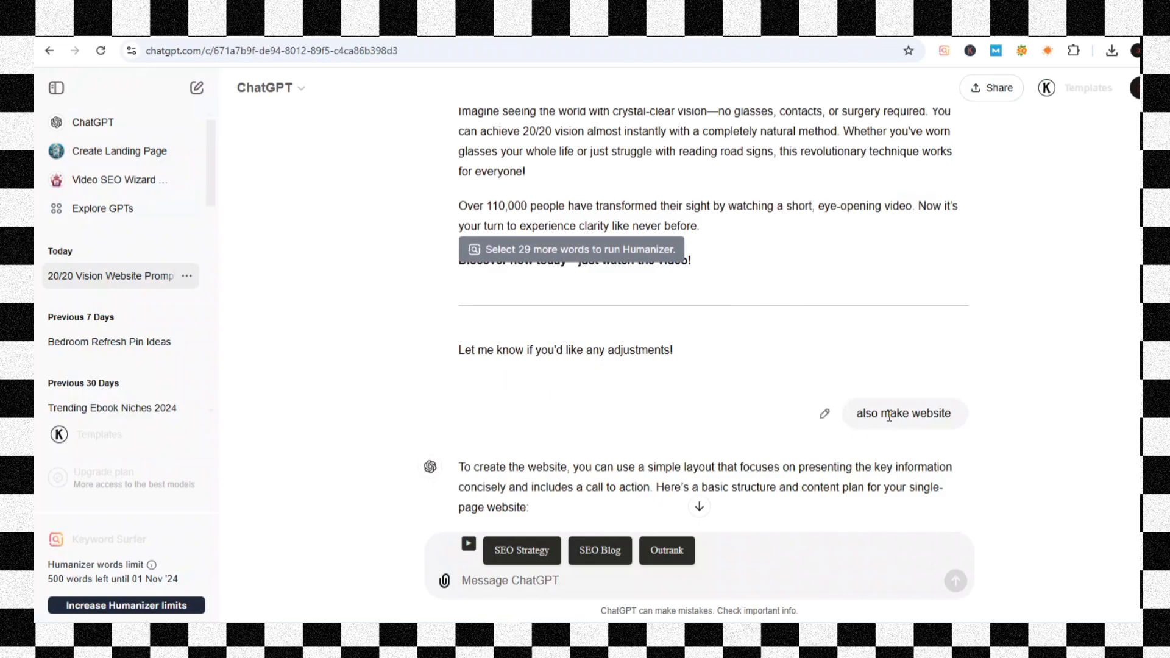
pyautogui.scroll(-5, 835, 319)
pyautogui.scroll(-4, 836, 319)
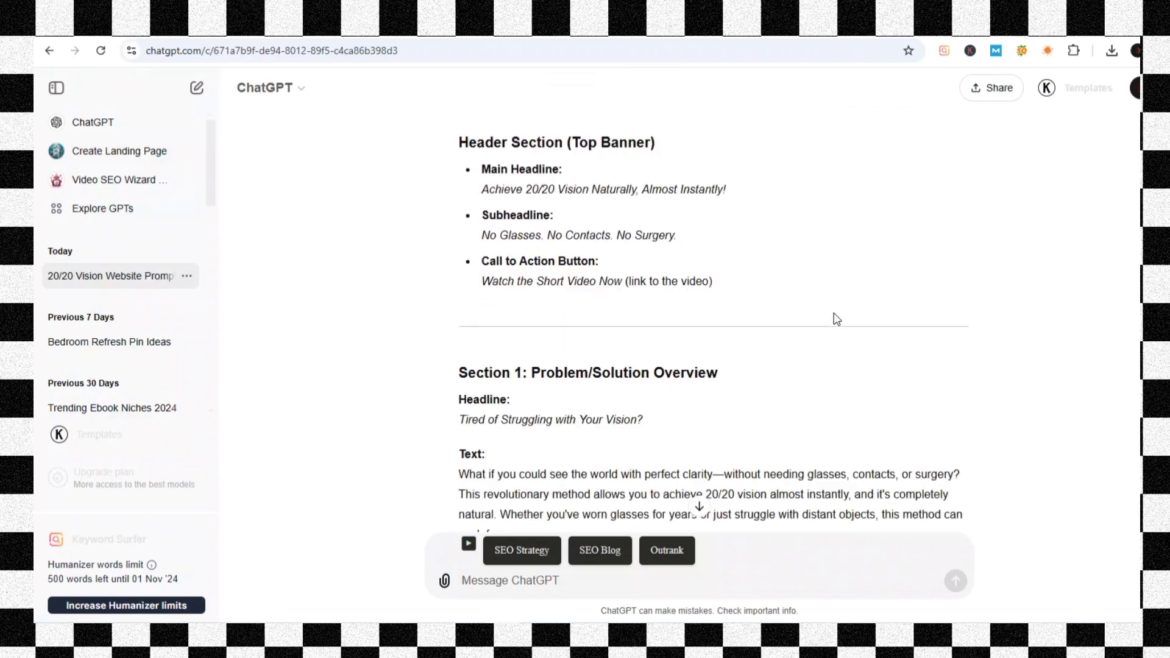
pyautogui.scroll(-1, 836, 319)
pyautogui.scroll(-4, 837, 319)
pyautogui.scroll(-5, 837, 318)
pyautogui.scroll(-5, 837, 319)
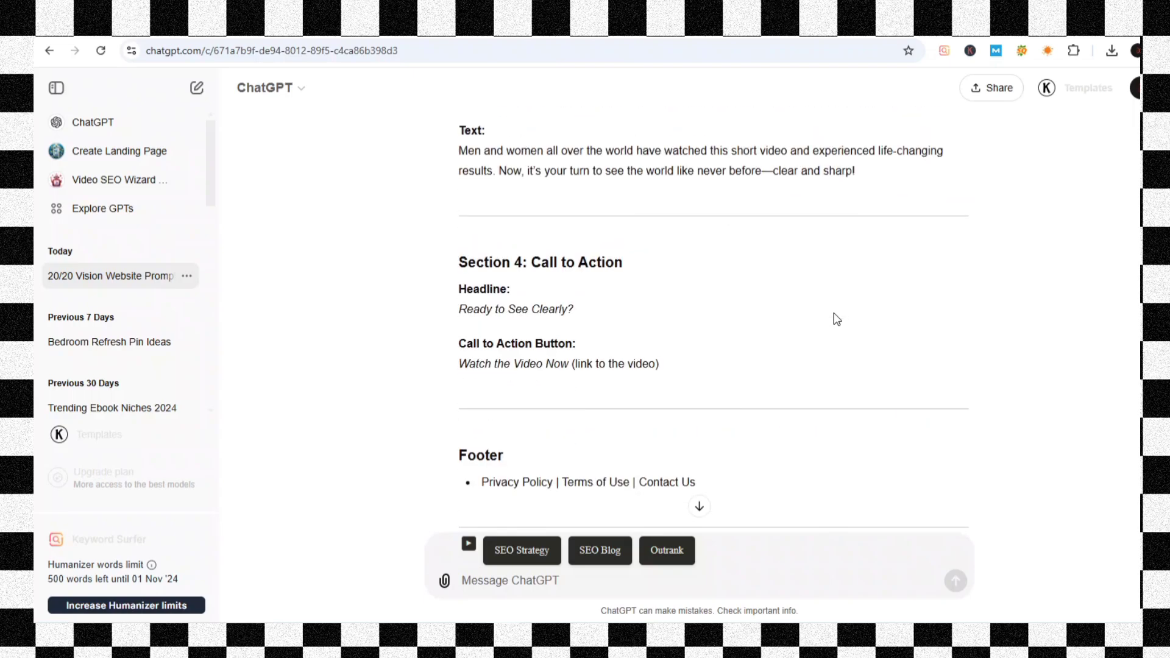
pyautogui.scroll(-3, 837, 318)
pyautogui.scroll(2, 836, 319)
pyautogui.scroll(5, 837, 319)
pyautogui.scroll(5, 837, 318)
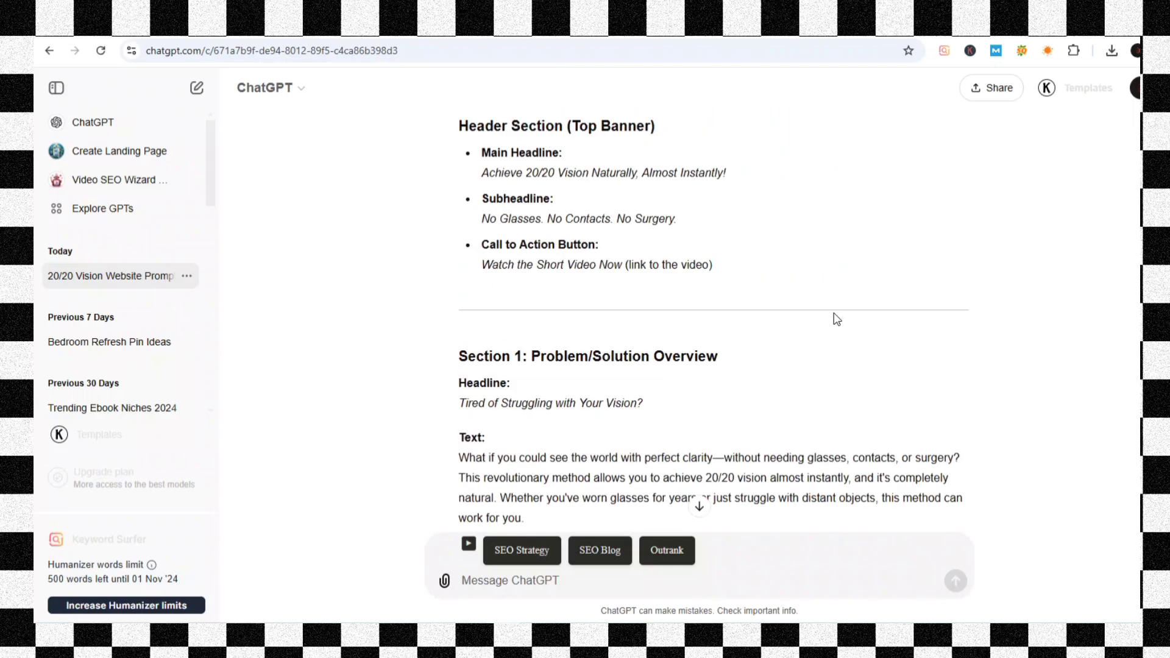
pyautogui.scroll(4, 836, 318)
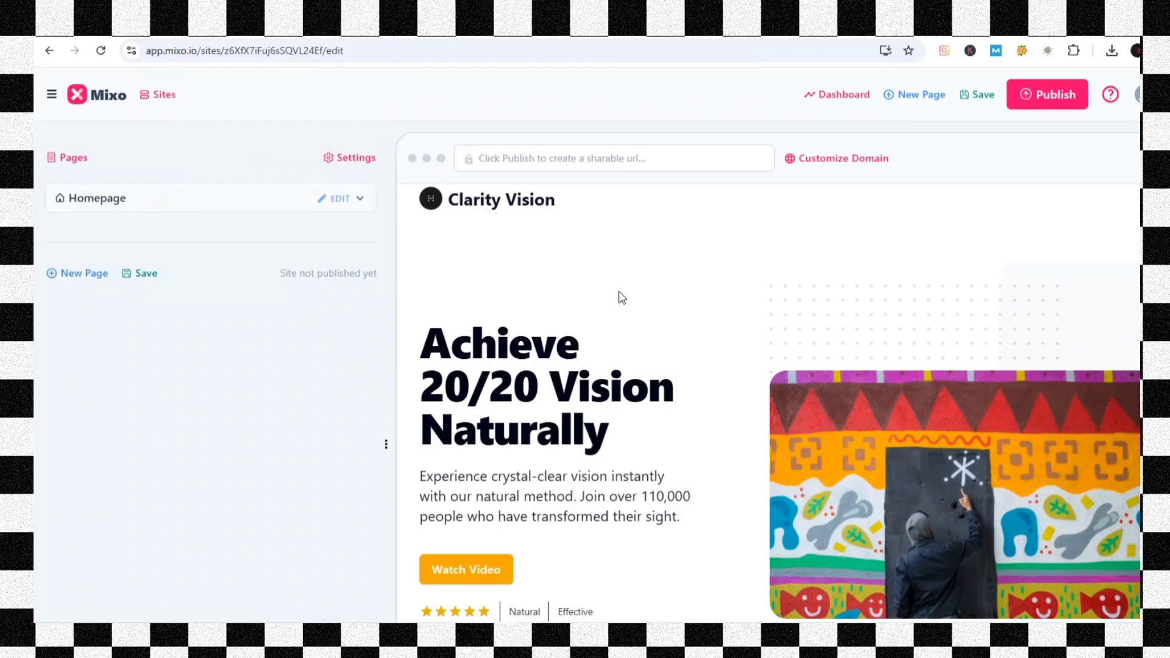
# - Open the hero section's Edit Content panel and inspect its title and subtitle text
pyautogui.click(717, 335)
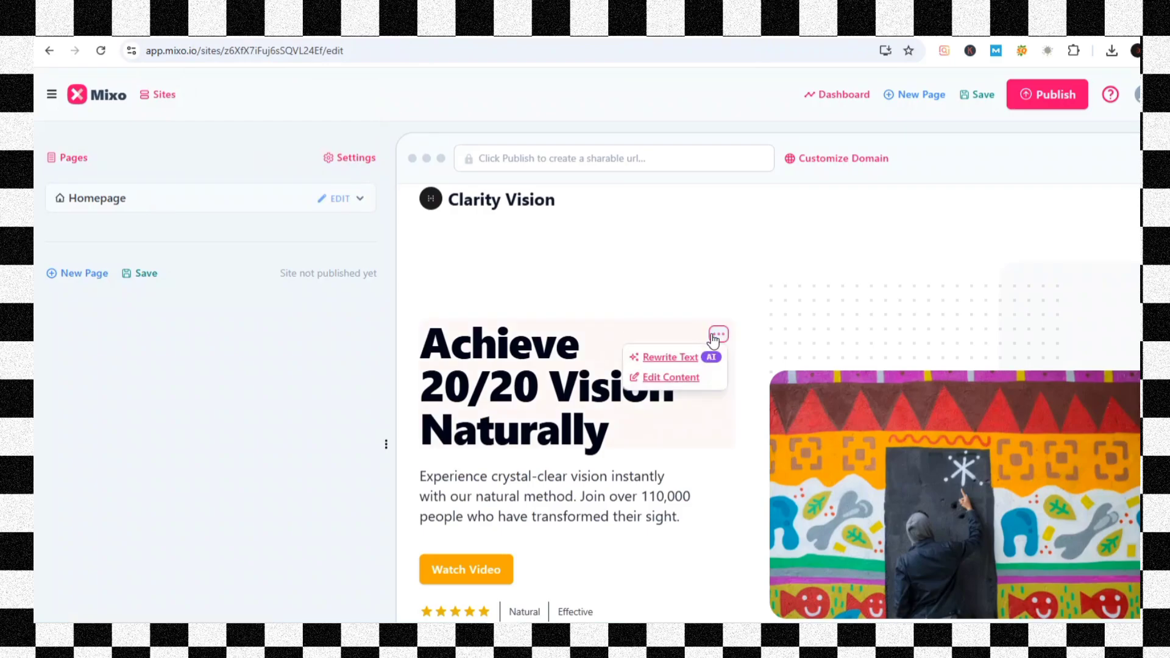
pyautogui.click(657, 378)
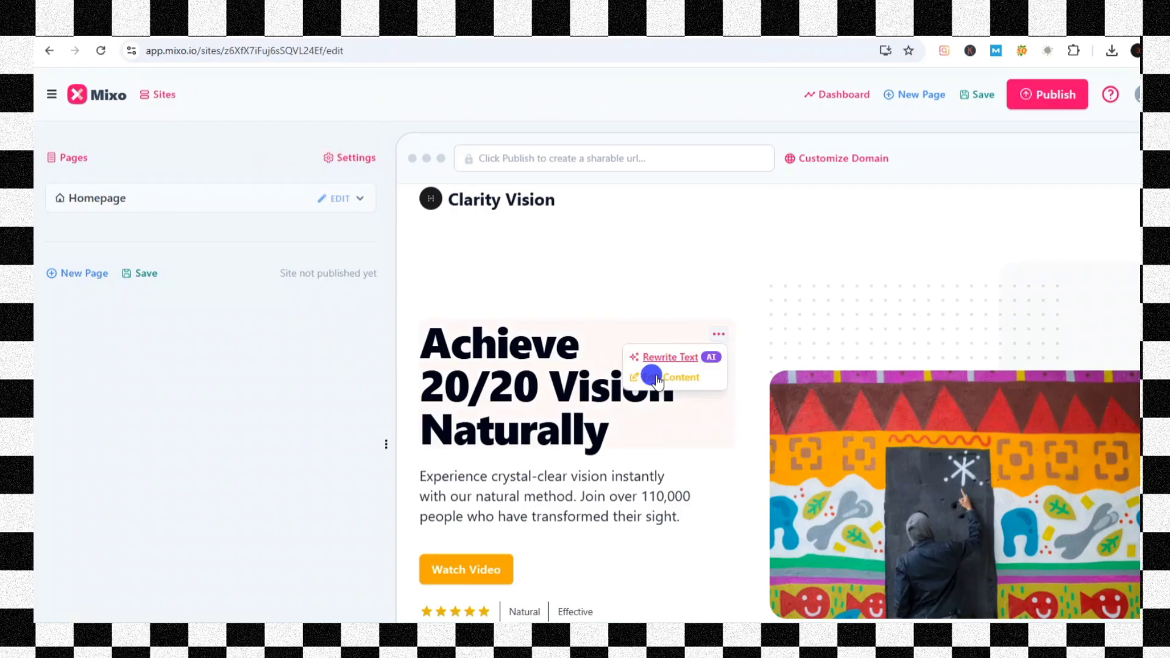
pyautogui.click(106, 358)
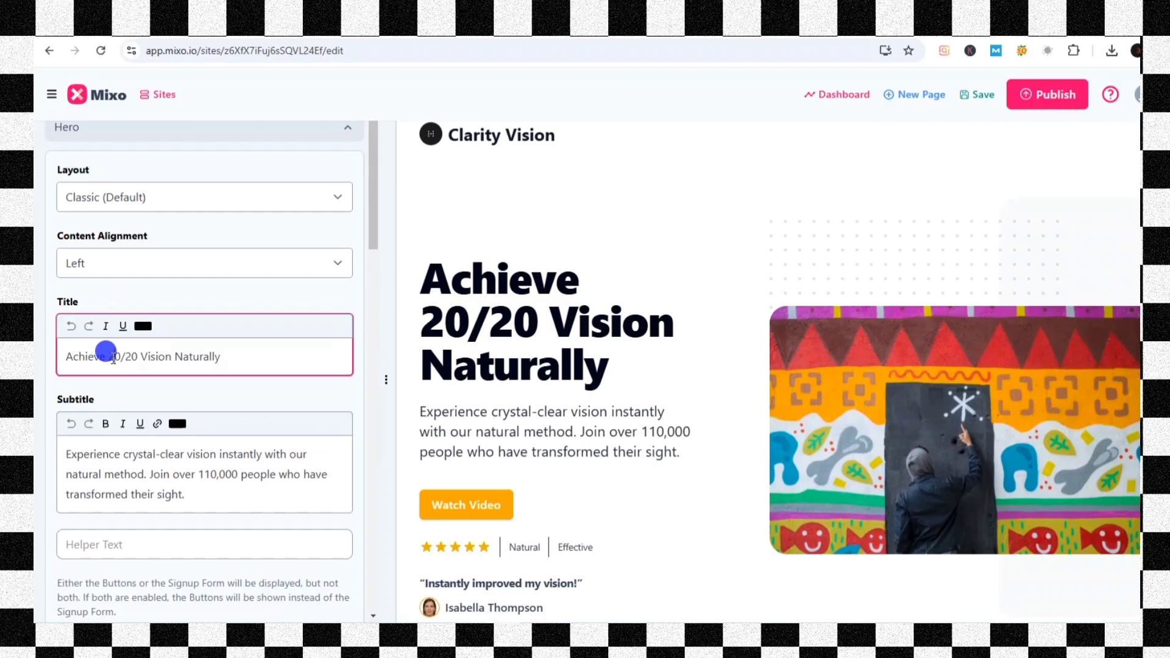
pyautogui.scroll(-3, 201, 348)
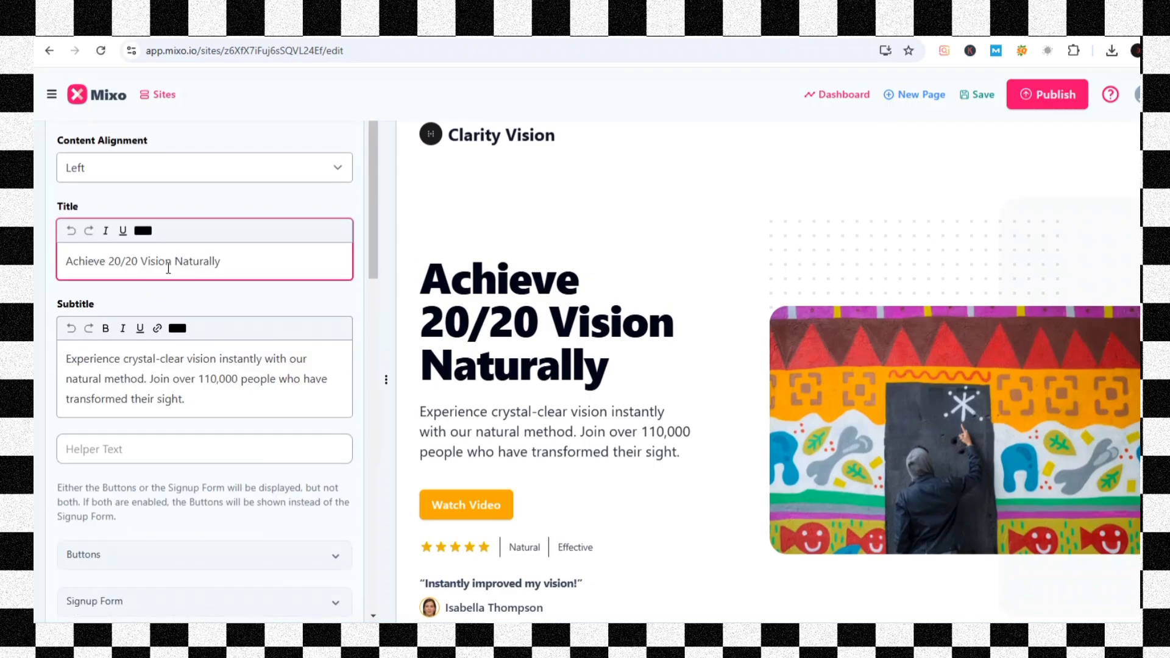
pyautogui.click(151, 362)
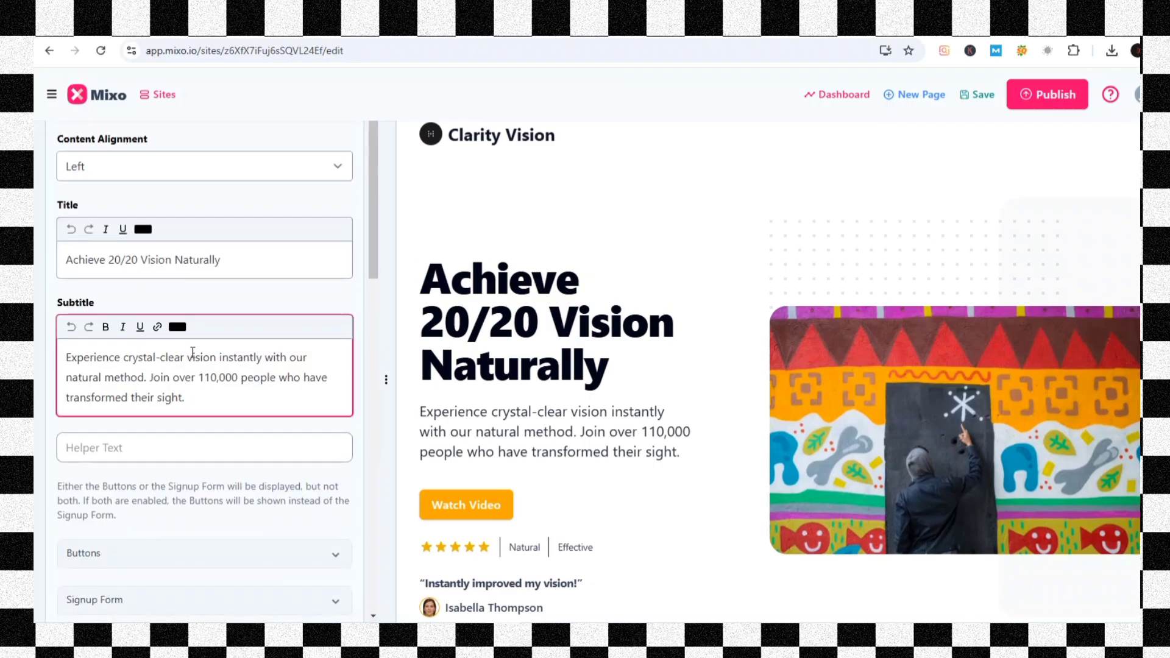
# - Check the hero's Watch Video button content, leave it unchanged, and save the site
pyautogui.scroll(-3, 191, 347)
pyautogui.scroll(-1, 193, 360)
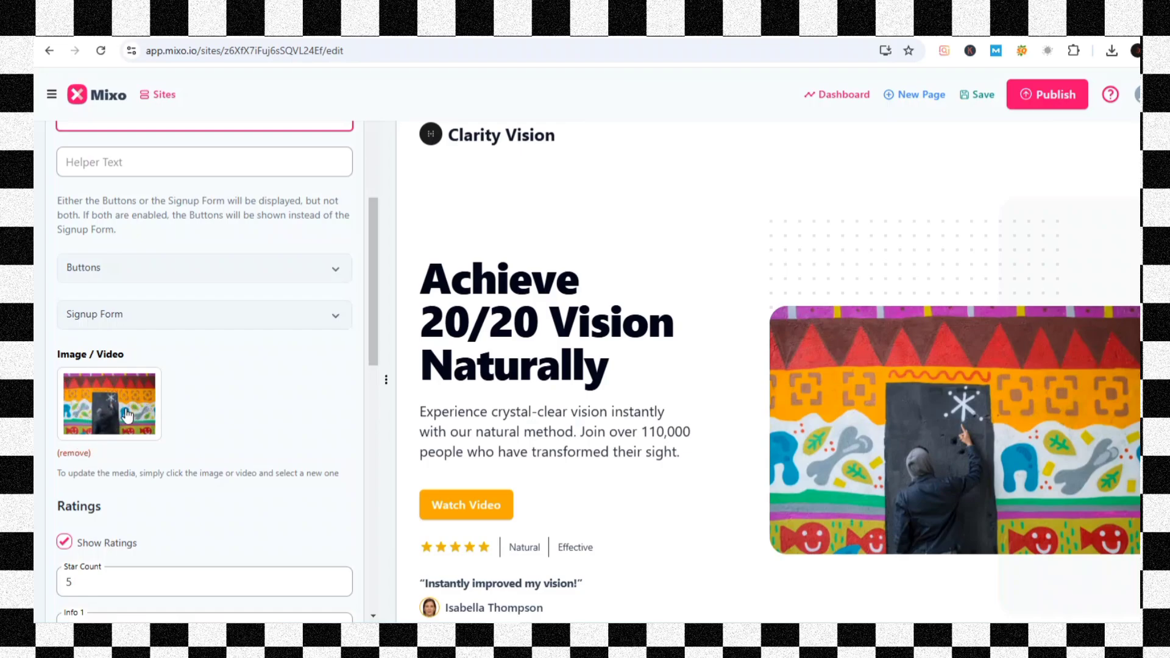
pyautogui.scroll(-2, 144, 407)
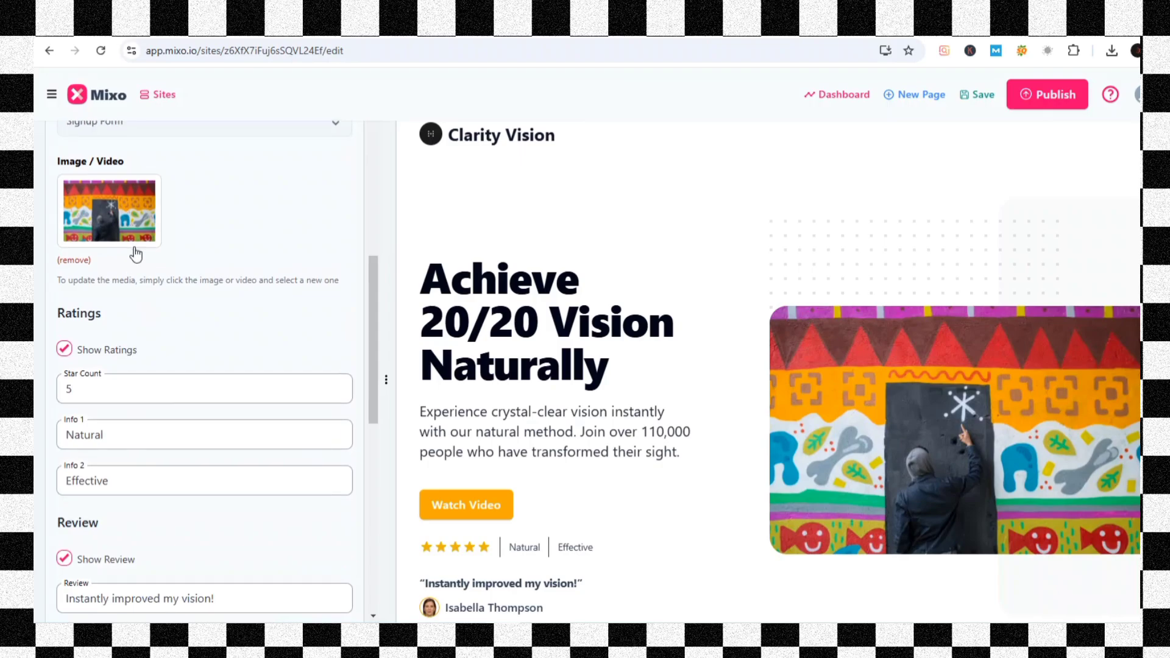
pyautogui.scroll(-3, 135, 249)
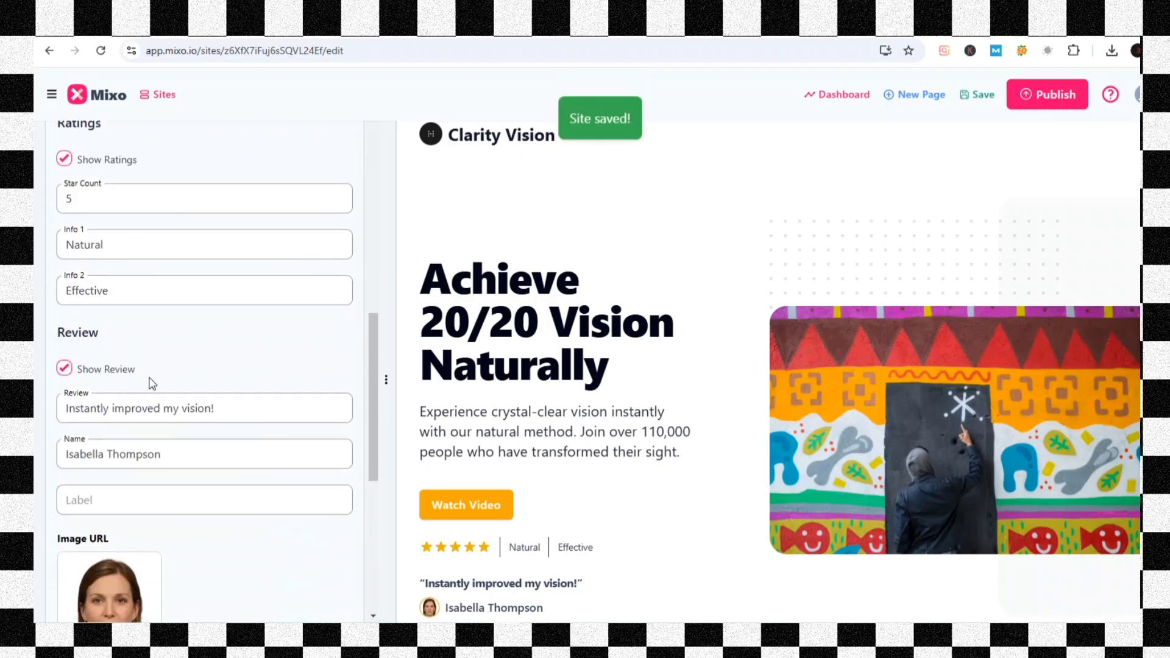
pyautogui.scroll(-3, 151, 381)
pyautogui.scroll(-3, 89, 414)
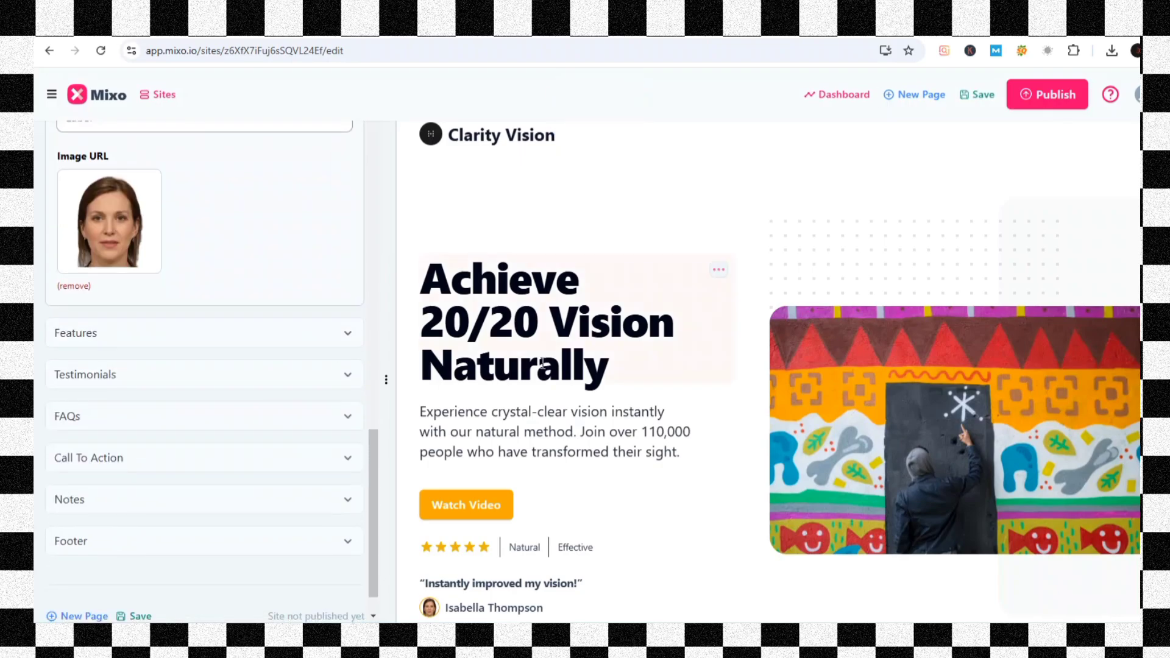
pyautogui.scroll(-2, 477, 332)
pyautogui.scroll(-1, 477, 332)
pyautogui.moveTo(466, 312)
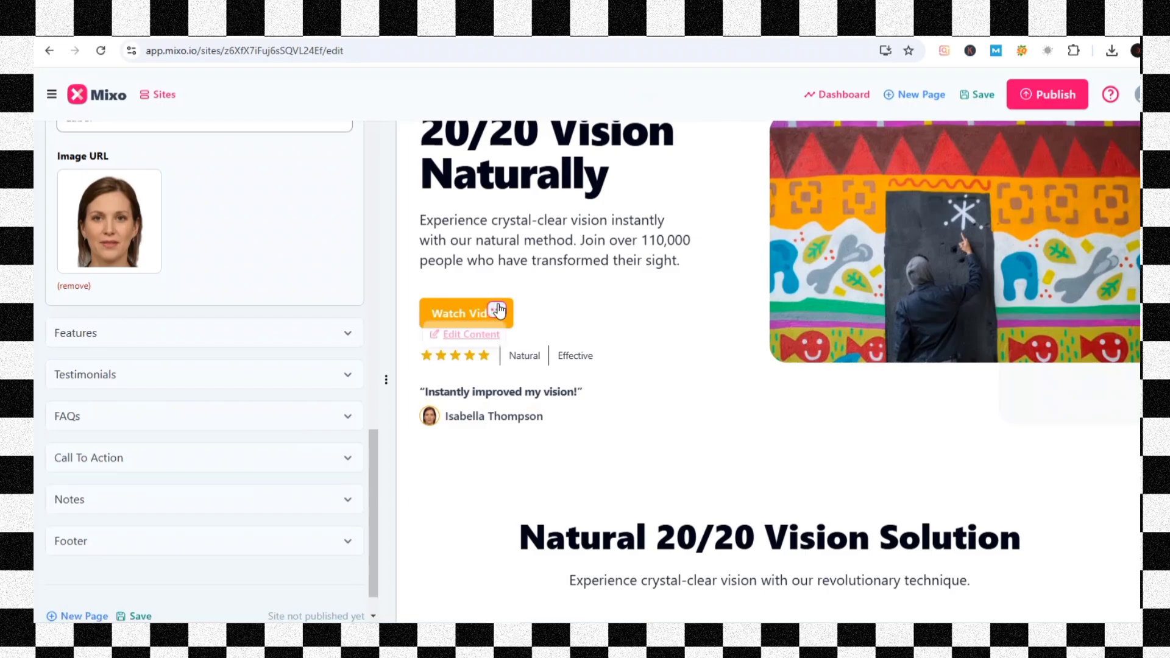
pyautogui.click(467, 333)
pyautogui.click(495, 306)
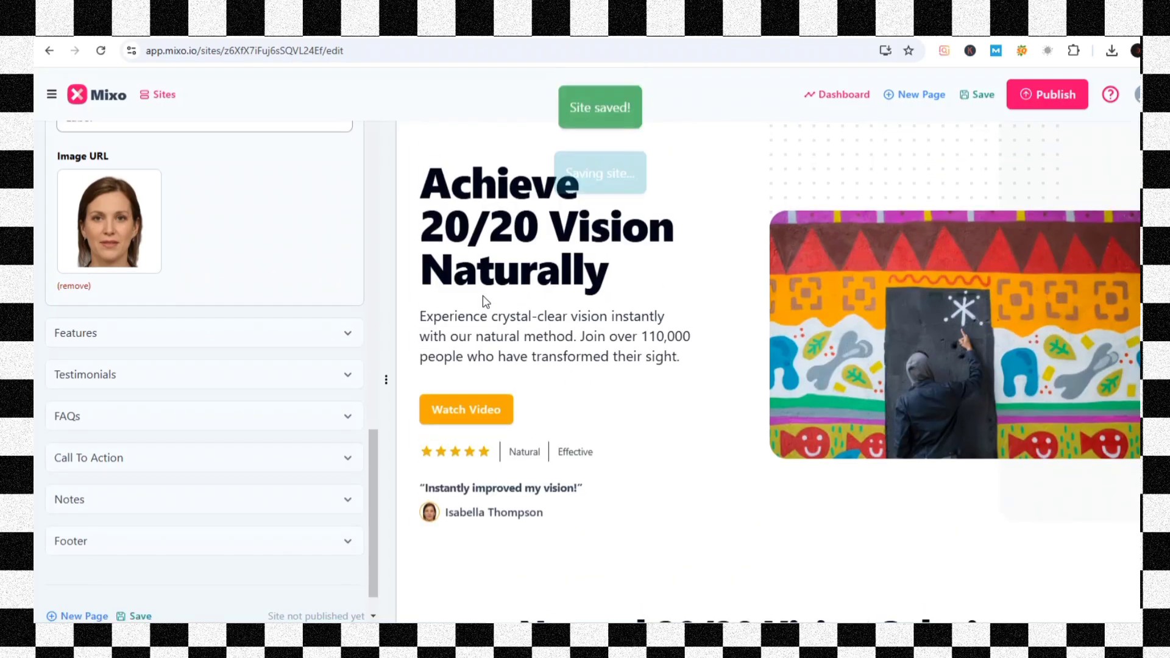
pyautogui.scroll(-5, 727, 308)
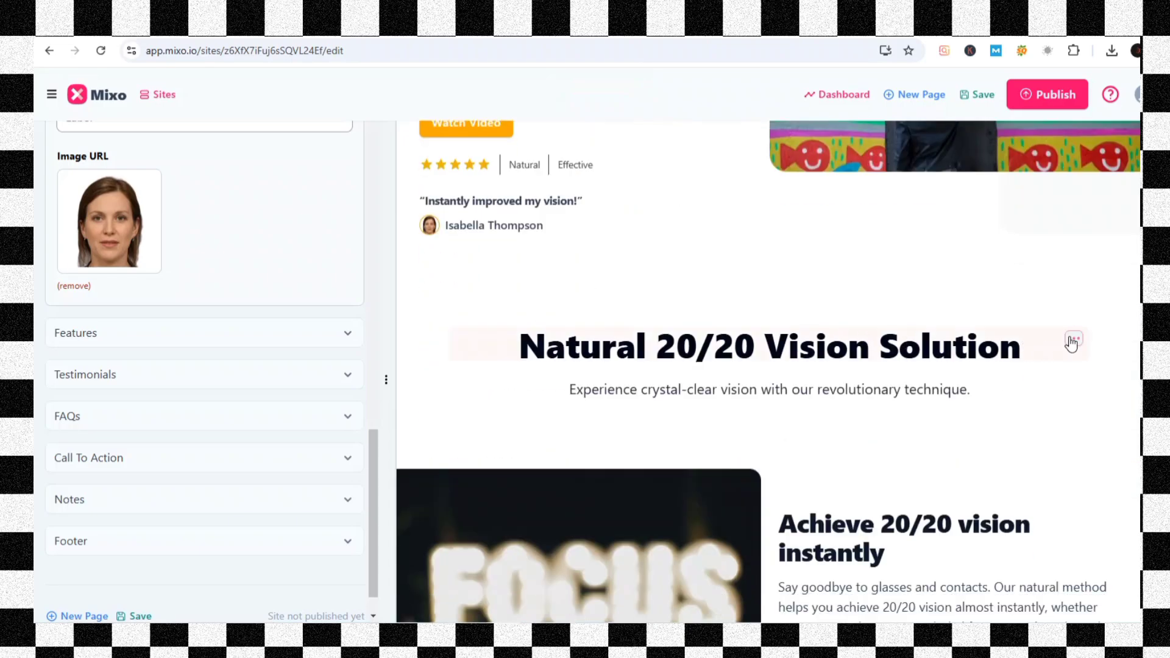
# - Open Edit Content for the Natural 20/20 Vision Solution section and scroll through it
pyautogui.click(1073, 339)
pyautogui.click(1017, 380)
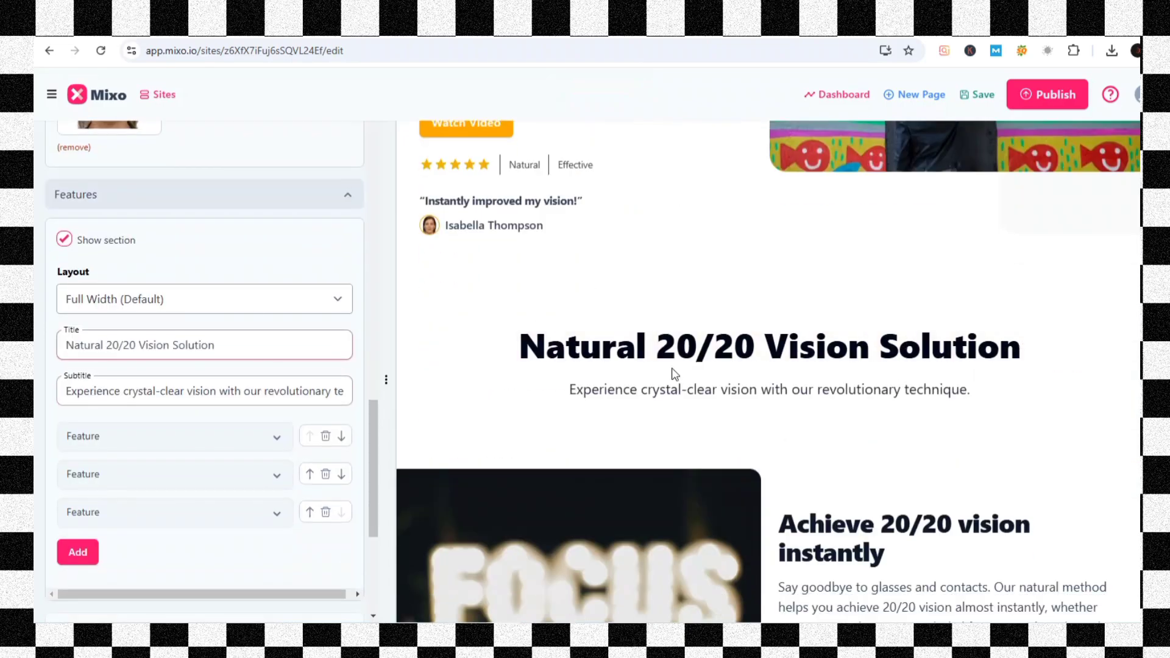
pyautogui.scroll(-2, 159, 277)
pyautogui.scroll(-1, 86, 267)
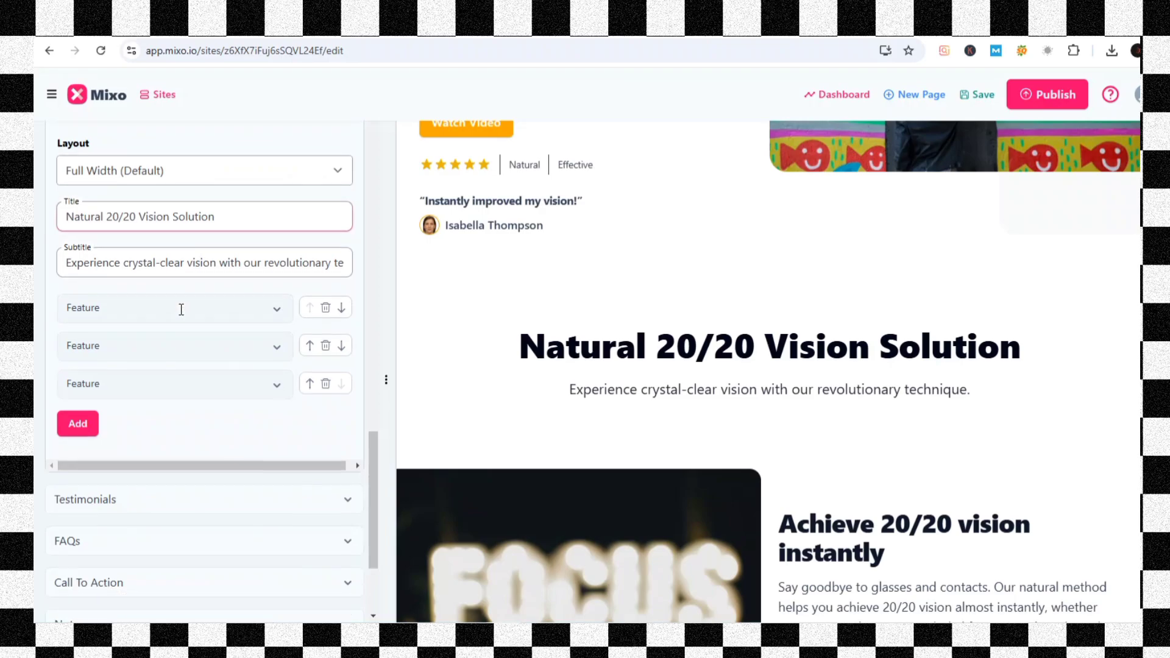
pyautogui.scroll(-2, 181, 308)
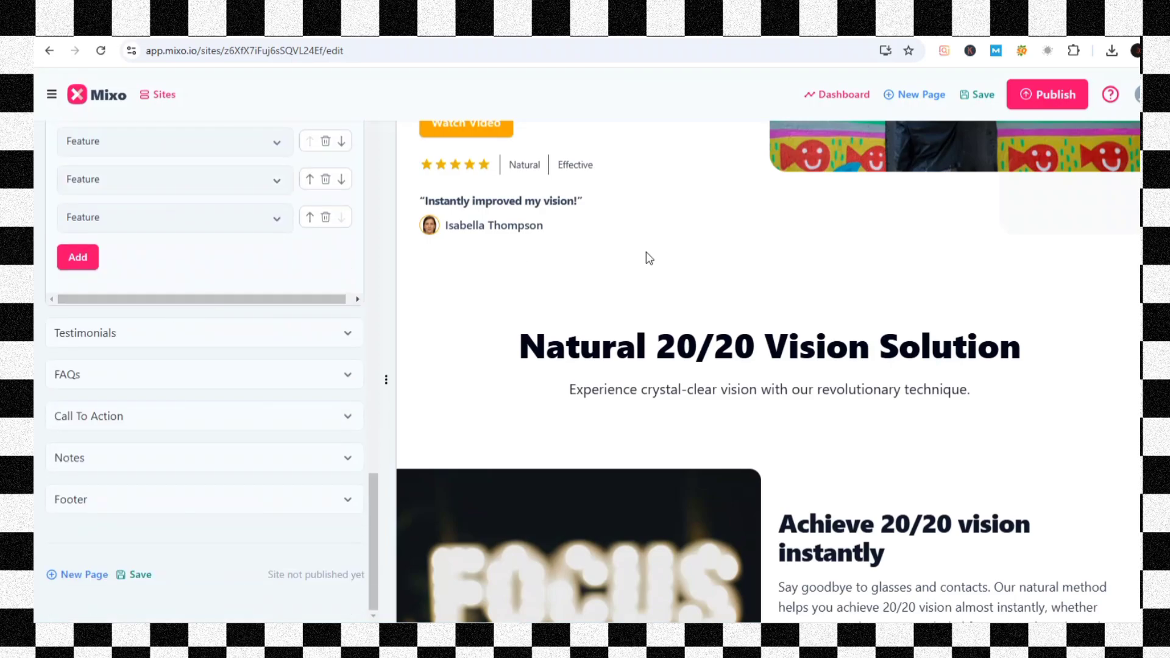
pyautogui.scroll(6, 643, 257)
pyautogui.scroll(-5, 643, 257)
pyautogui.scroll(-3, 643, 257)
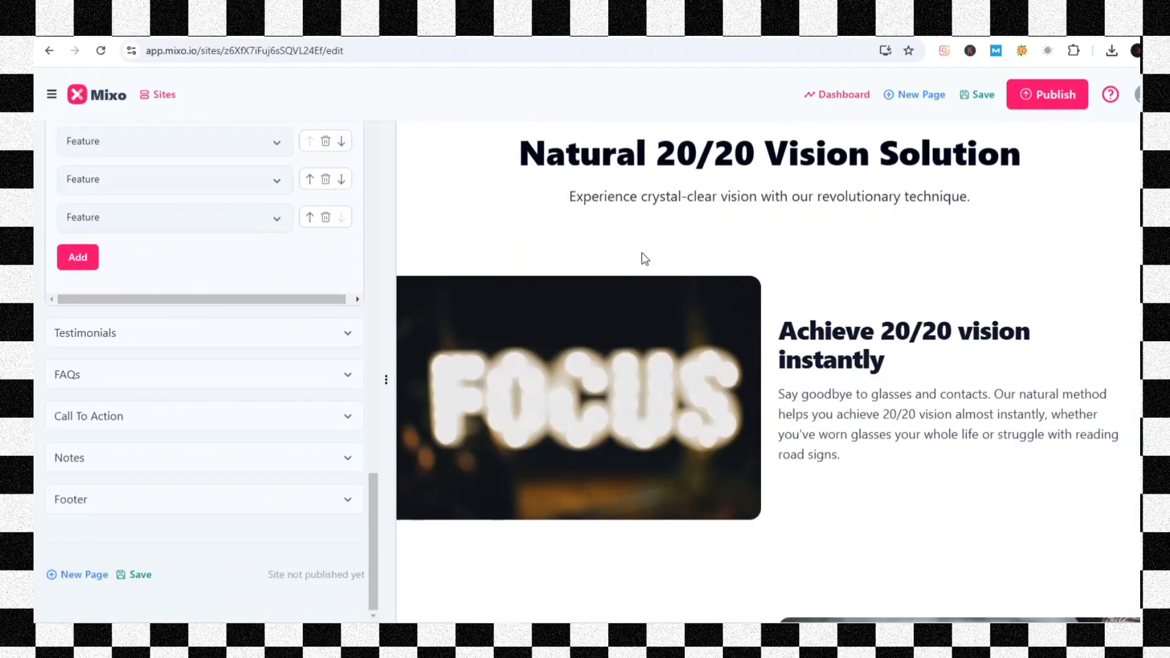
pyautogui.scroll(-3, 643, 257)
pyautogui.scroll(2, 717, 233)
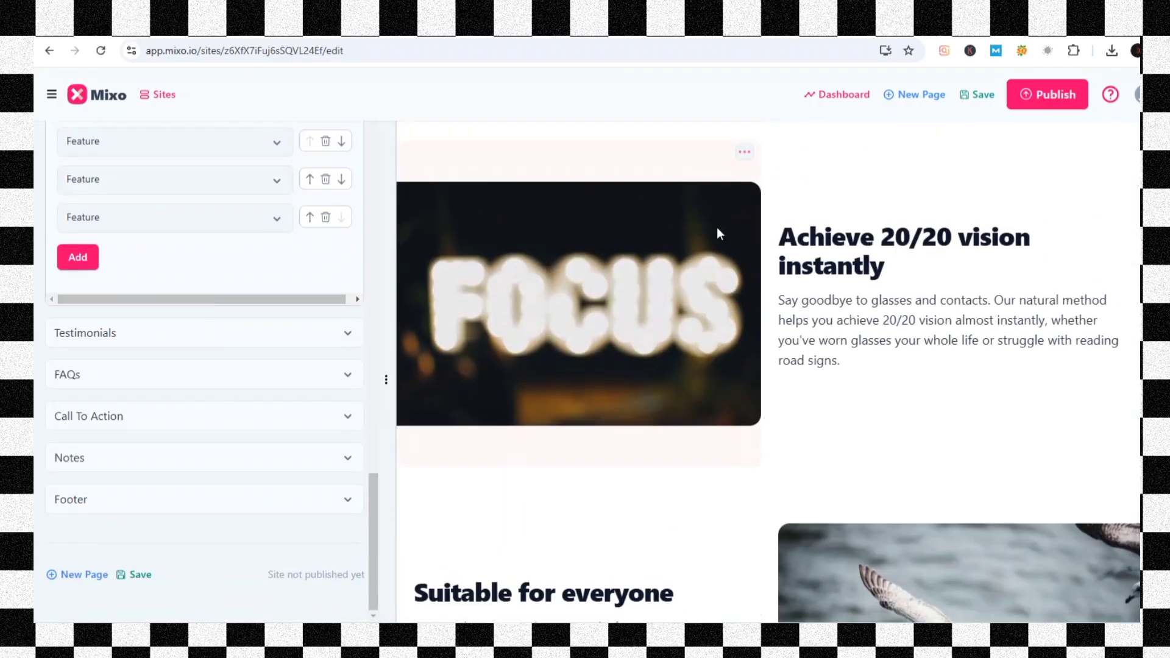
# - Open the 'Achieve 20/20 vision instantly' feature's settings with its FOCUS image and scroll the preview
pyautogui.click(744, 152)
pyautogui.click(705, 196)
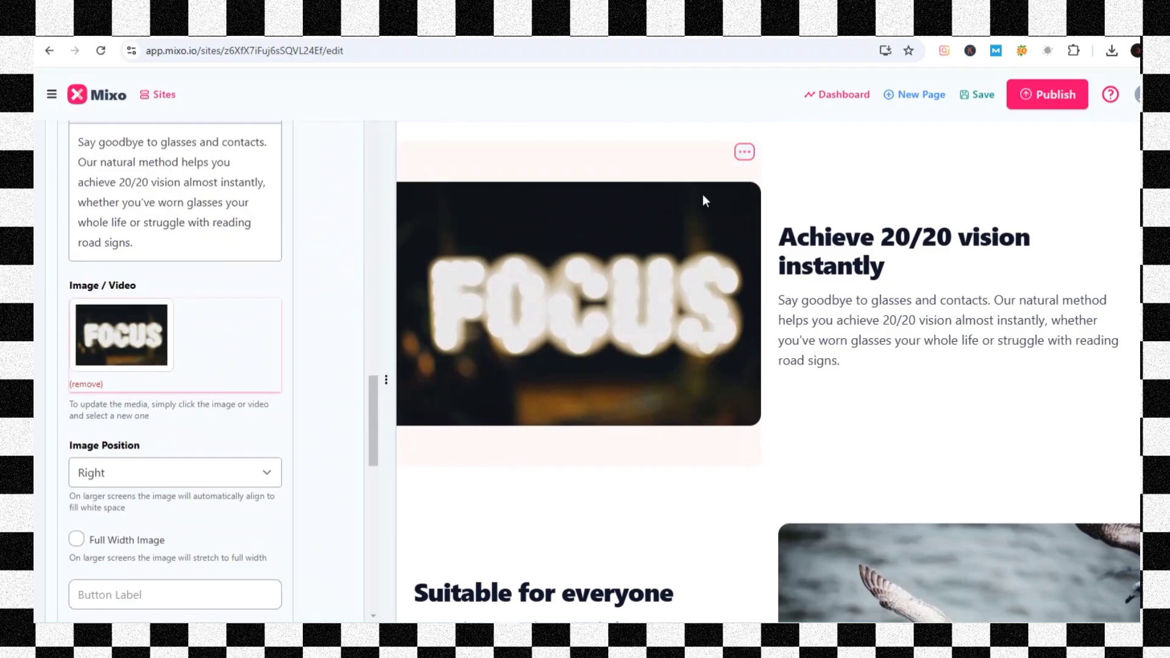
pyautogui.scroll(-4, 734, 321)
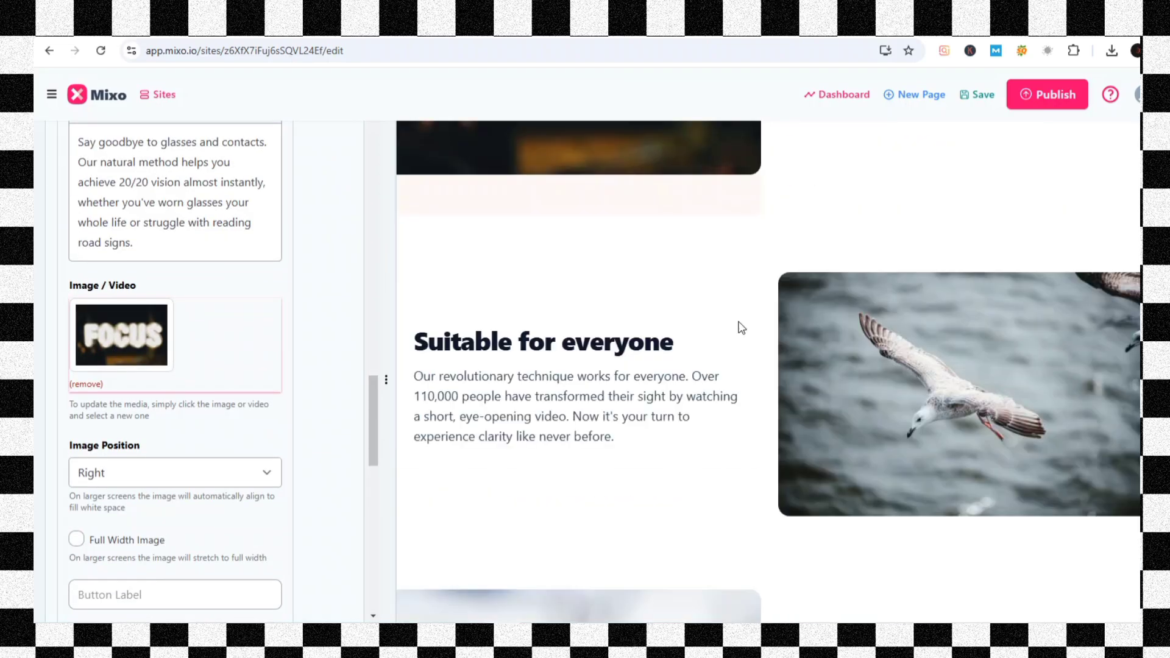
pyautogui.scroll(-4, 734, 322)
pyautogui.scroll(-4, 736, 322)
pyautogui.scroll(-2, 737, 321)
pyautogui.scroll(-5, 741, 327)
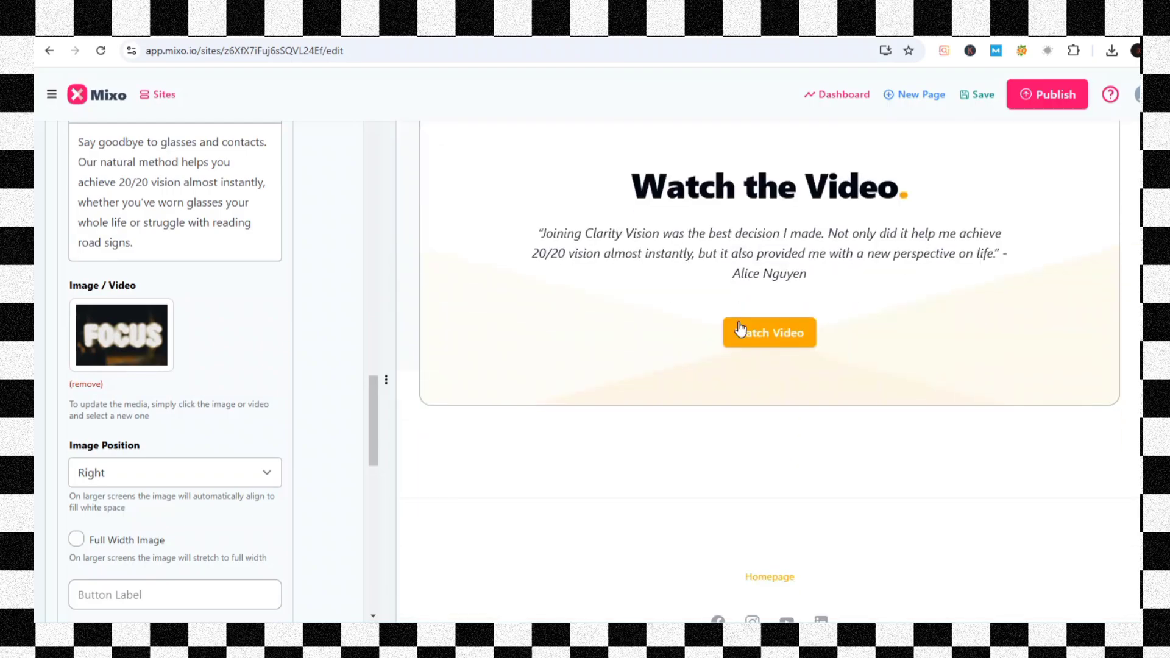
pyautogui.scroll(-2, 741, 327)
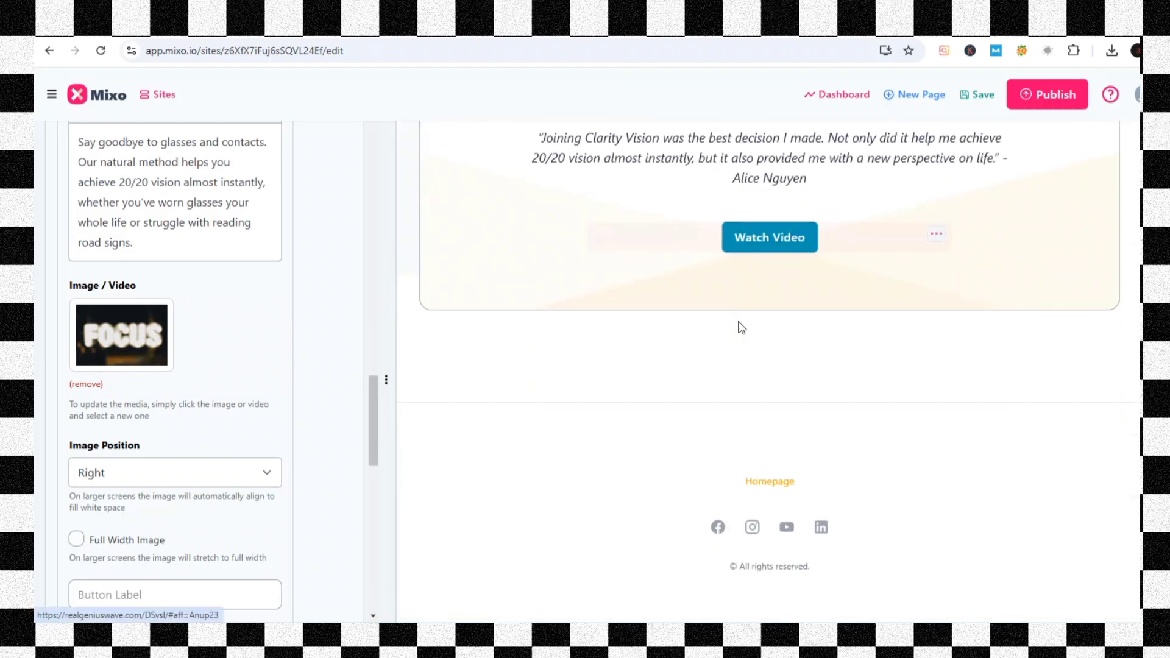
pyautogui.scroll(5, 742, 328)
pyautogui.scroll(10, 742, 328)
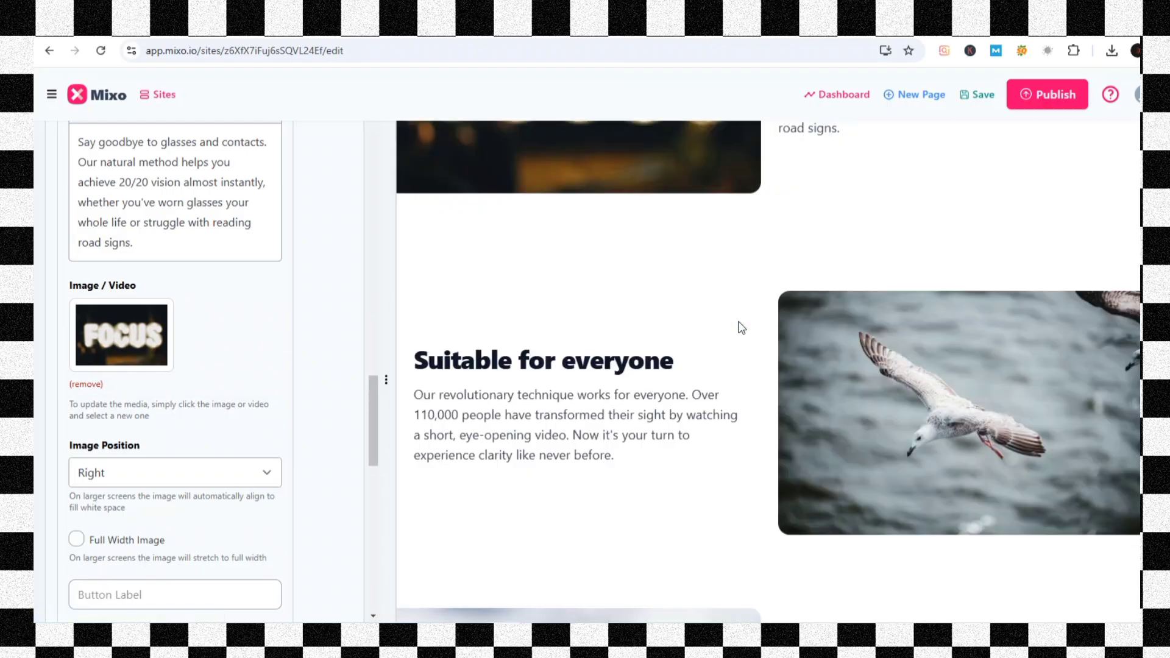
pyautogui.scroll(5, 742, 328)
pyautogui.scroll(5, 742, 327)
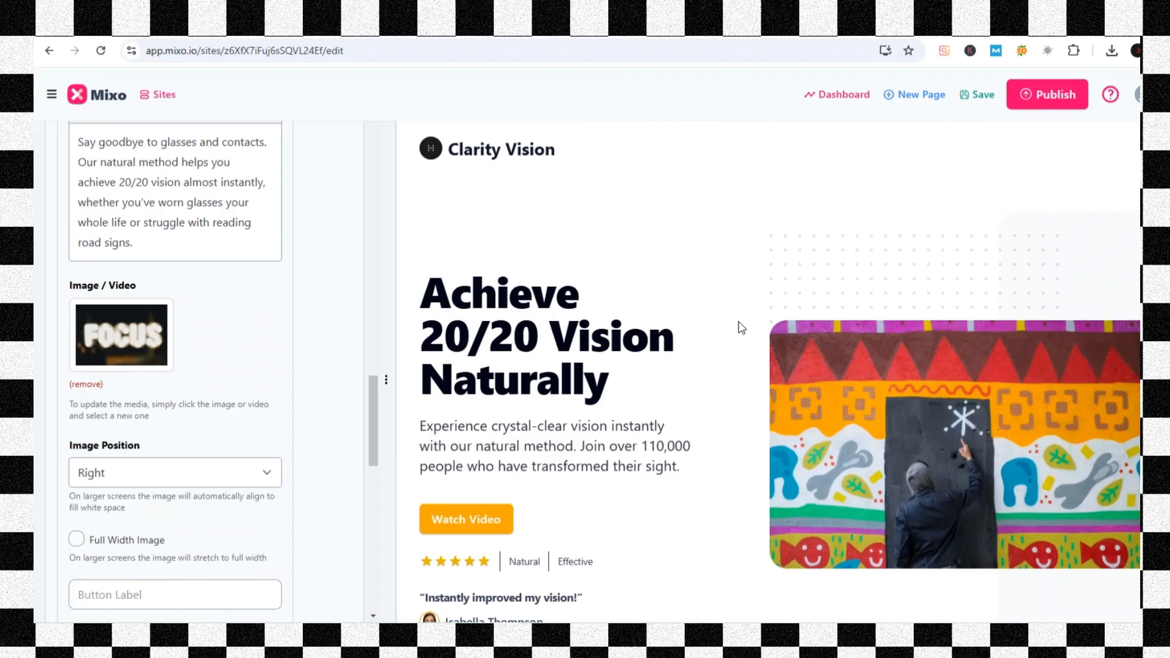
pyautogui.click(1052, 96)
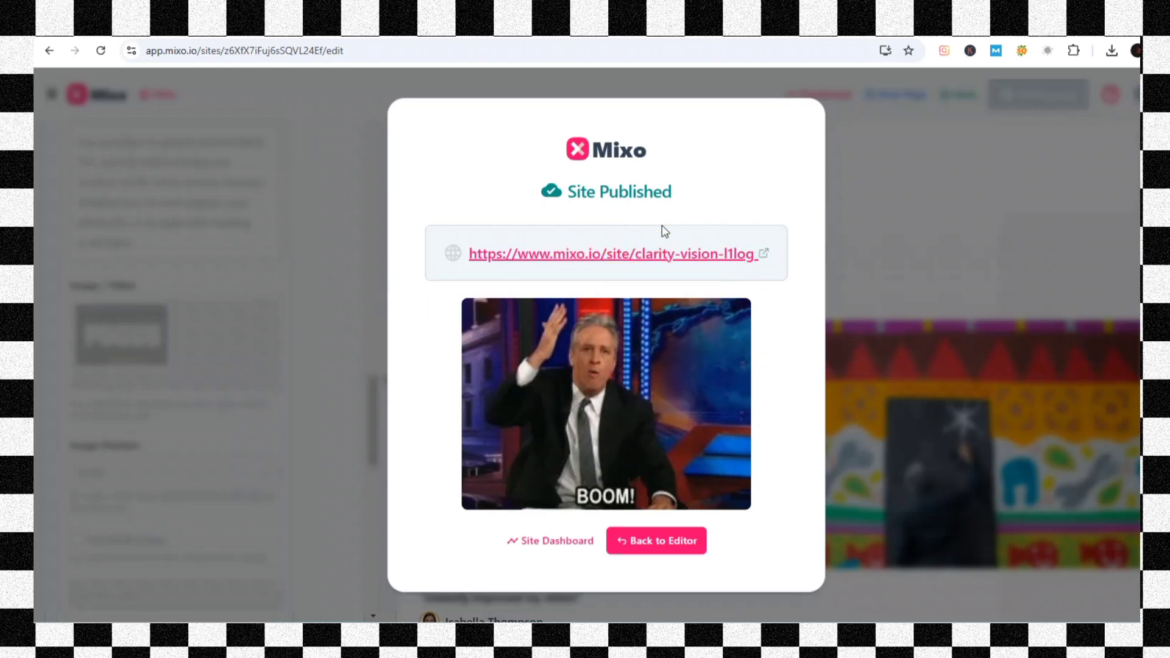
pyautogui.click(629, 256)
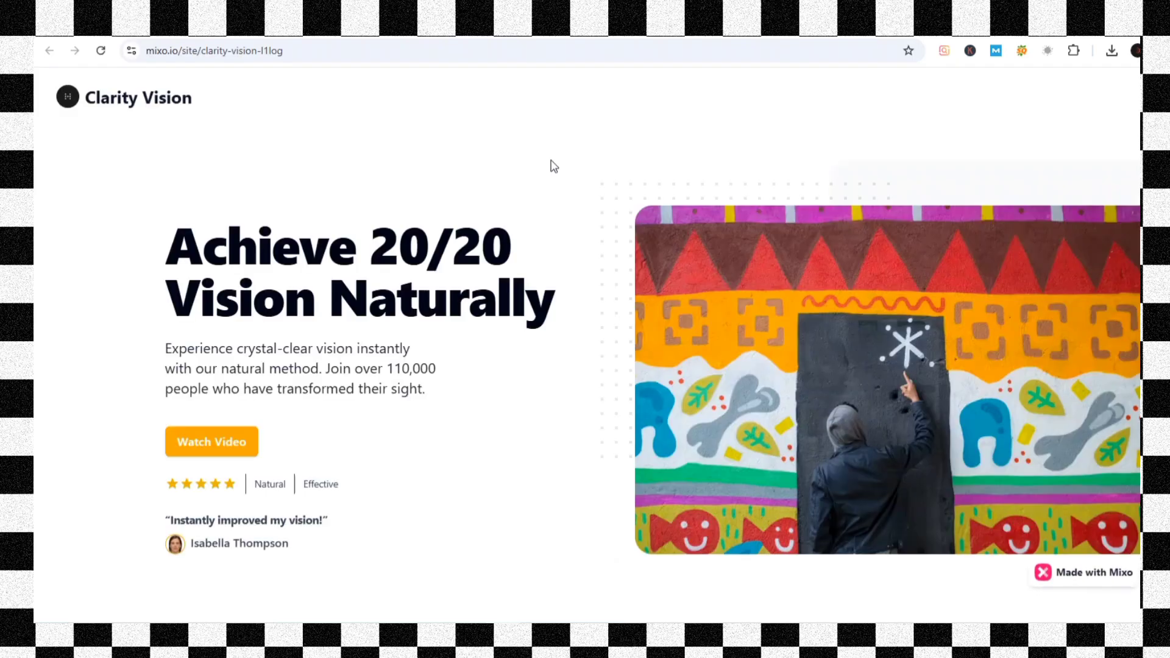
pyautogui.scroll(-7, 632, 227)
pyautogui.scroll(-6, 633, 227)
pyautogui.scroll(-6, 632, 227)
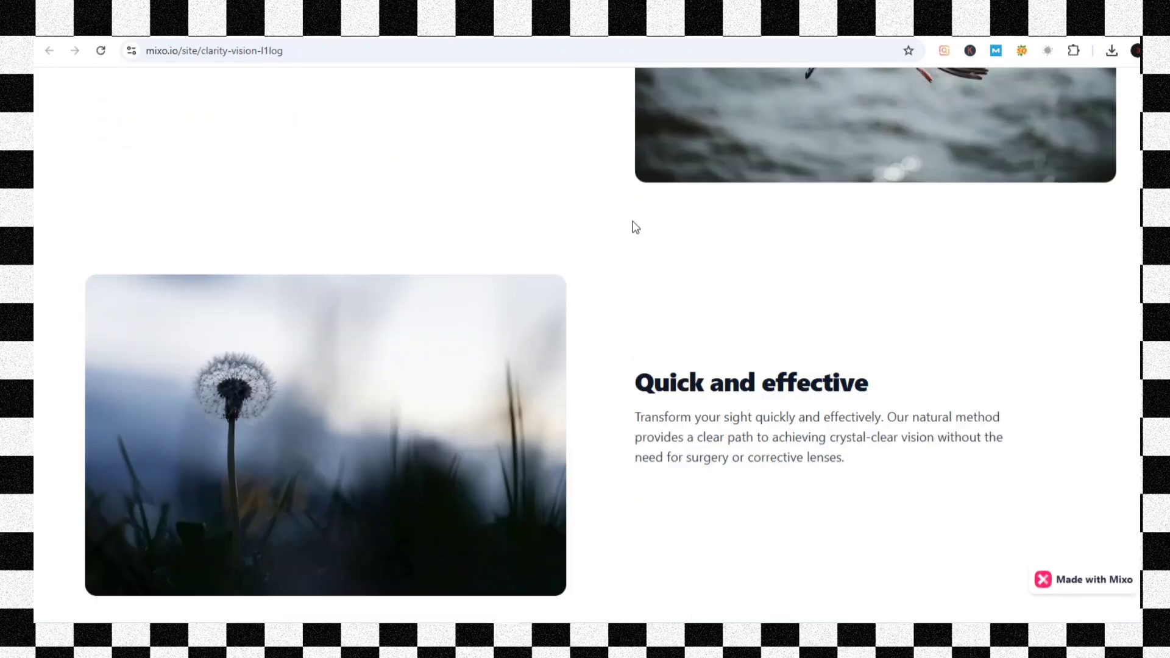
pyautogui.scroll(-6, 632, 227)
pyautogui.scroll(-6, 633, 227)
pyautogui.scroll(-4, 633, 227)
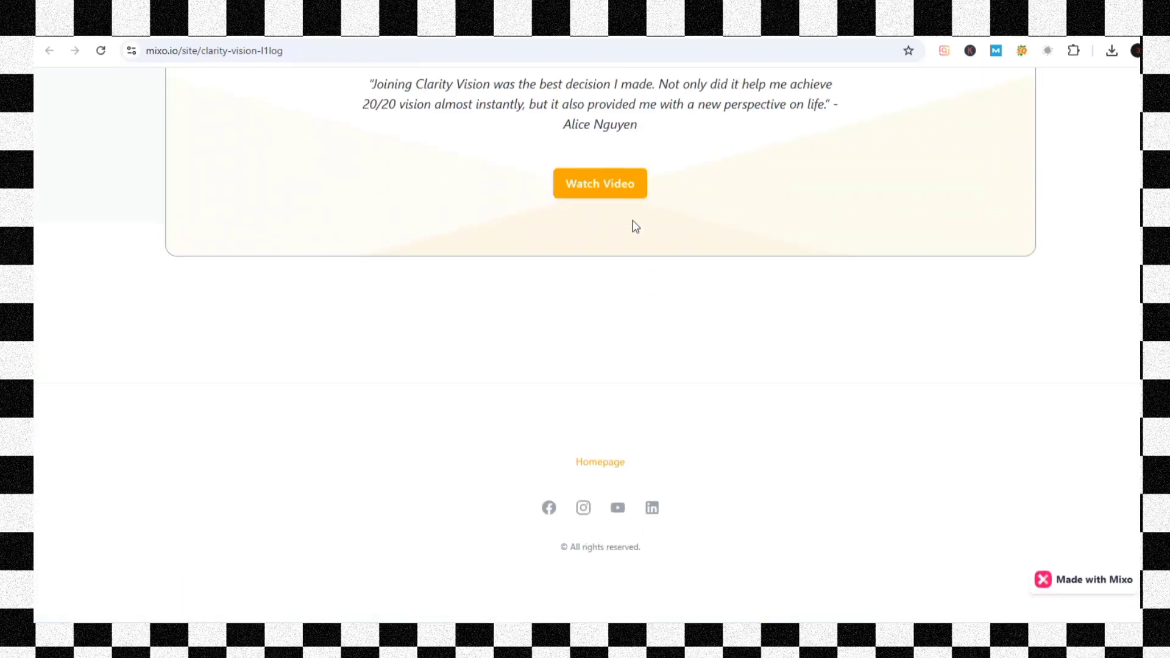
pyautogui.click(597, 192)
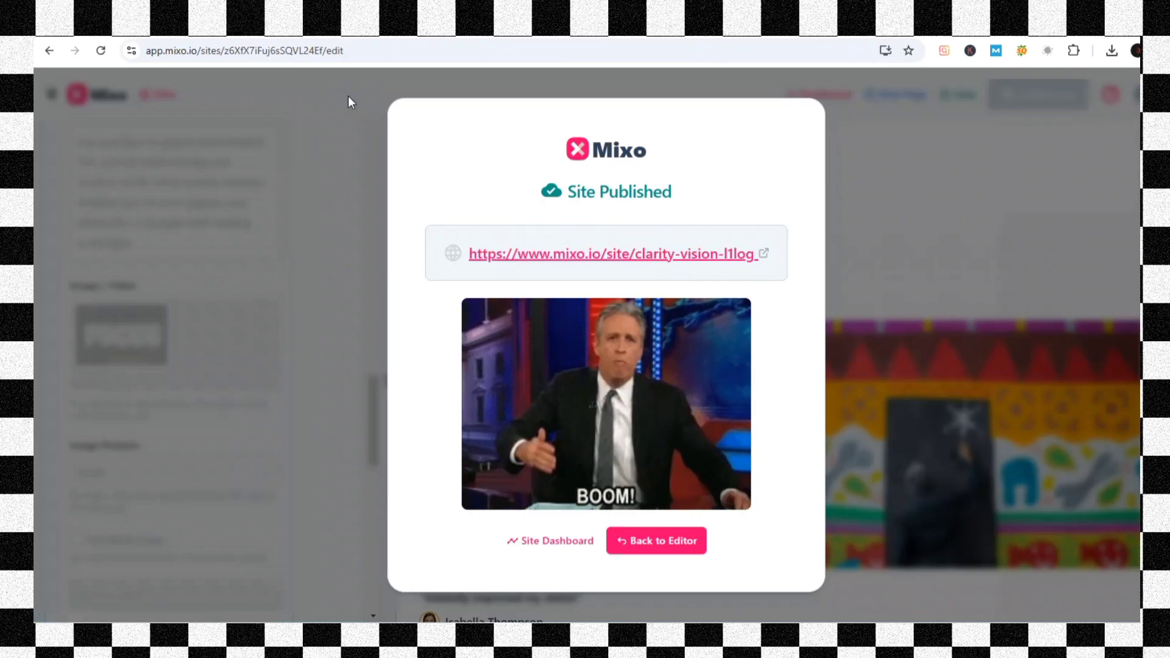
# - Go to the Clarity Vision dashboard, showing it published moments ago with 0 subscribers
pyautogui.click(564, 539)
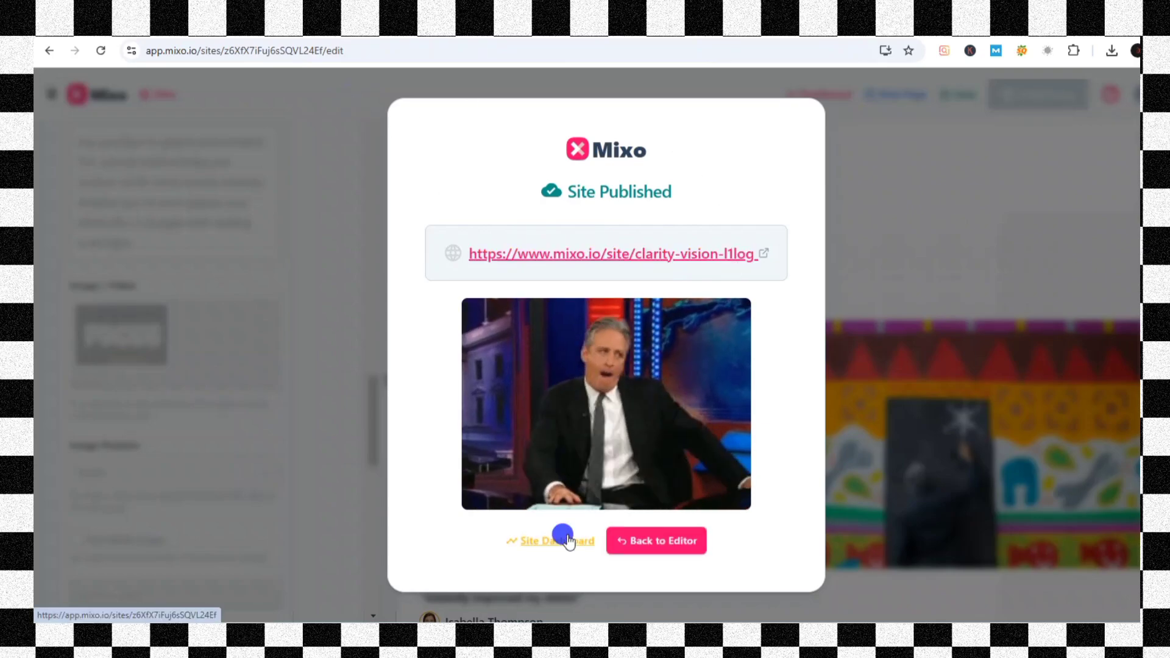